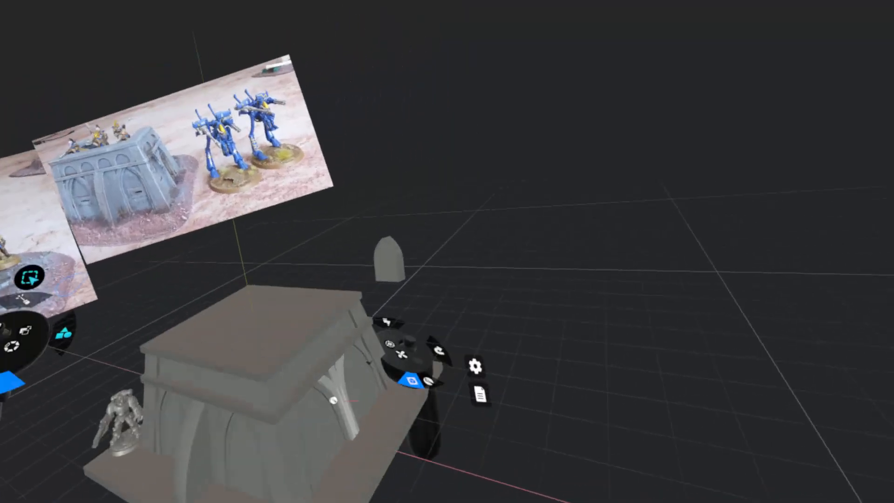
Select the round-topped arch block standing apart and move it along the Z axis by about -7.75 towards the building.
left_click(326, 231)
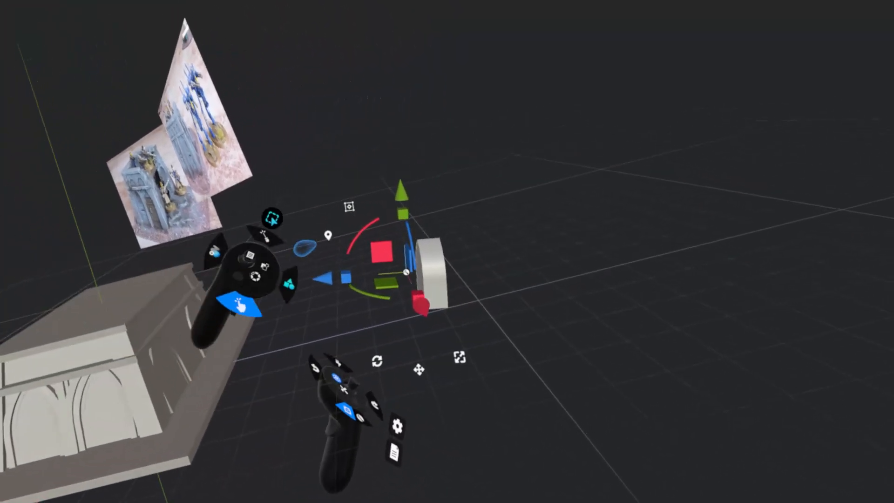
left_click_drag(311, 290, 238, 308)
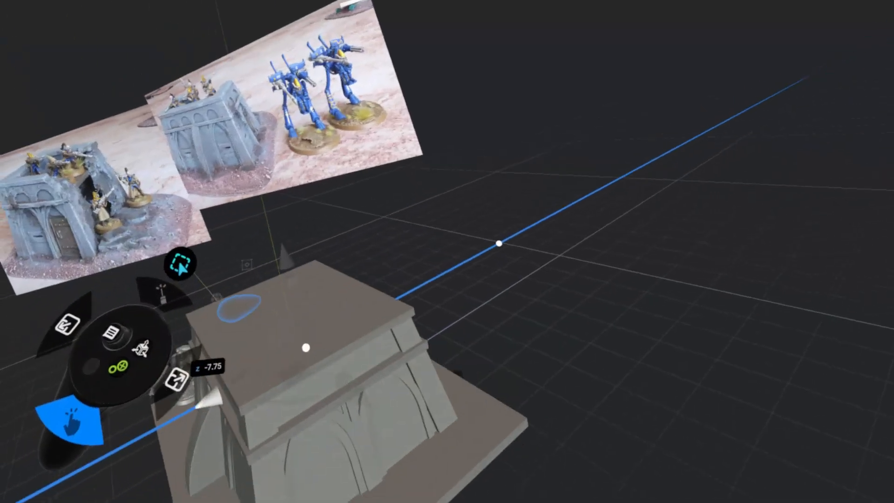
left_click_drag(305, 348, 310, 323)
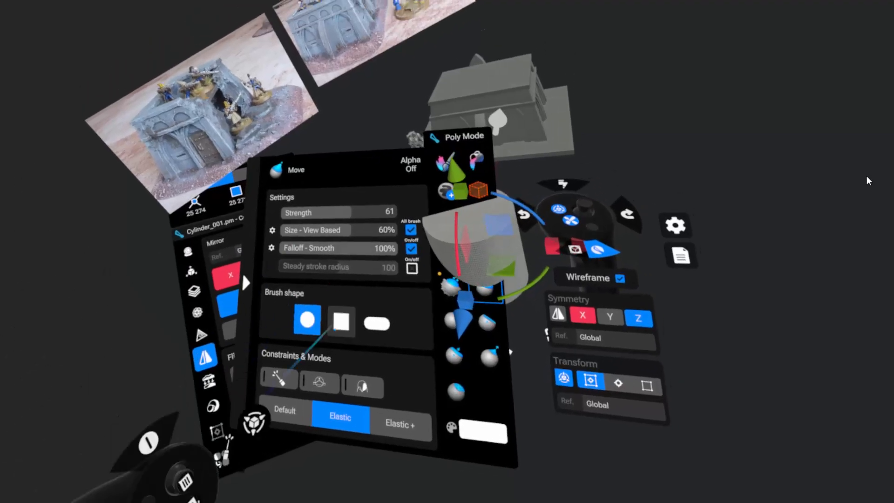
Set the Move brush to the square shape for reshaping the arch piece.
left_click(329, 305)
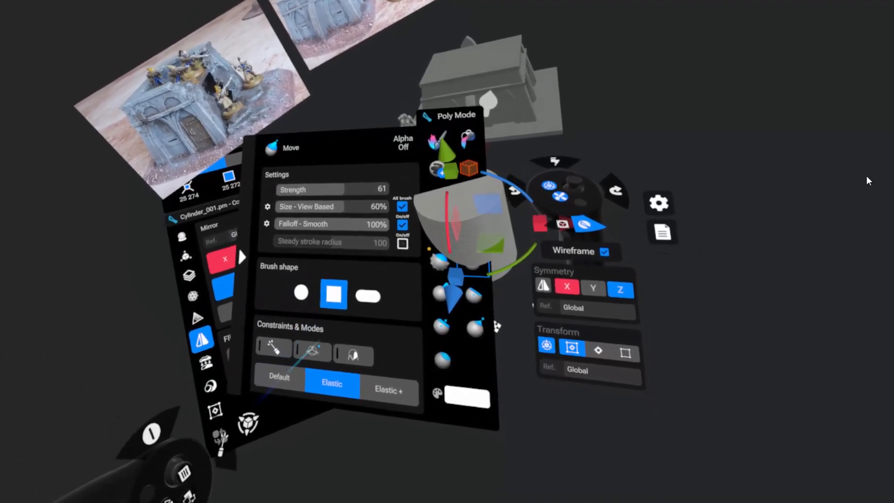
left_click_drag(367, 247, 265, 251)
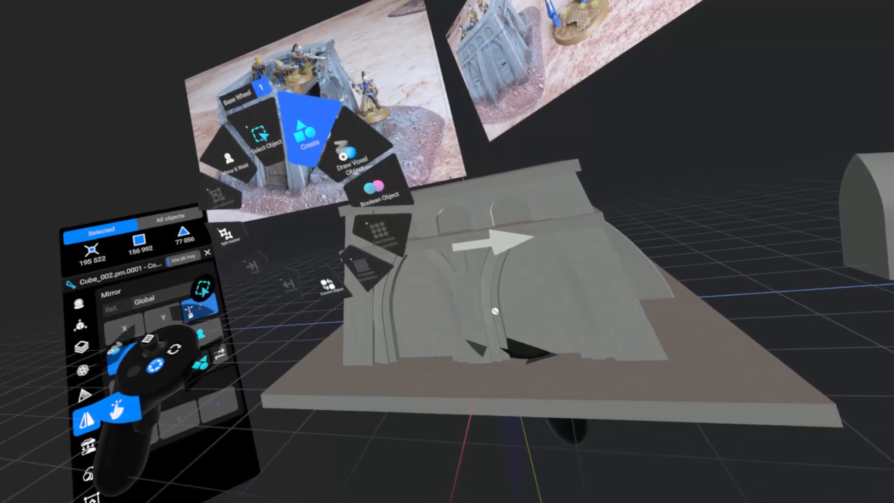
Create a cube beside the building and turn it into a thin upright slab positioned along the X axis.
left_click(308, 134)
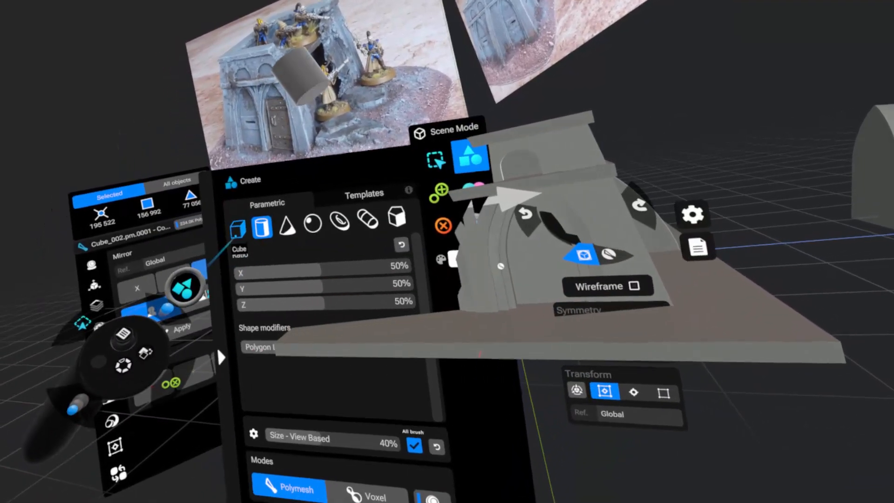
left_click(238, 229)
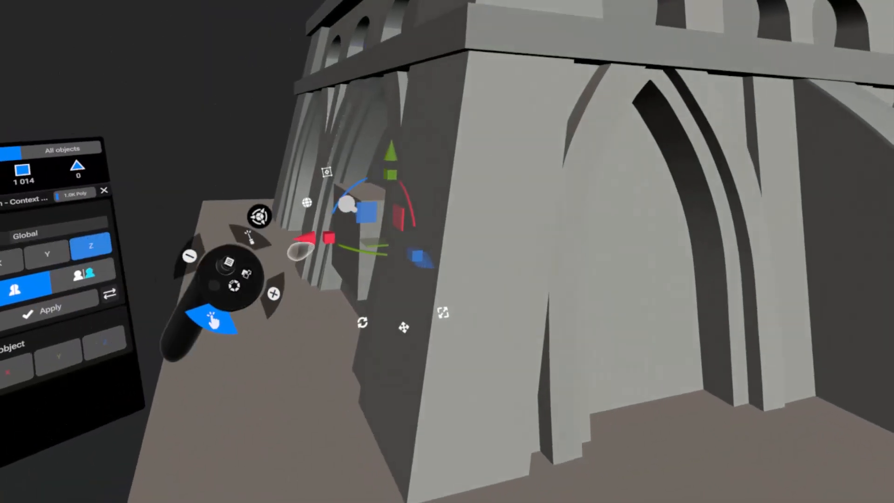
left_click_drag(300, 247, 191, 215)
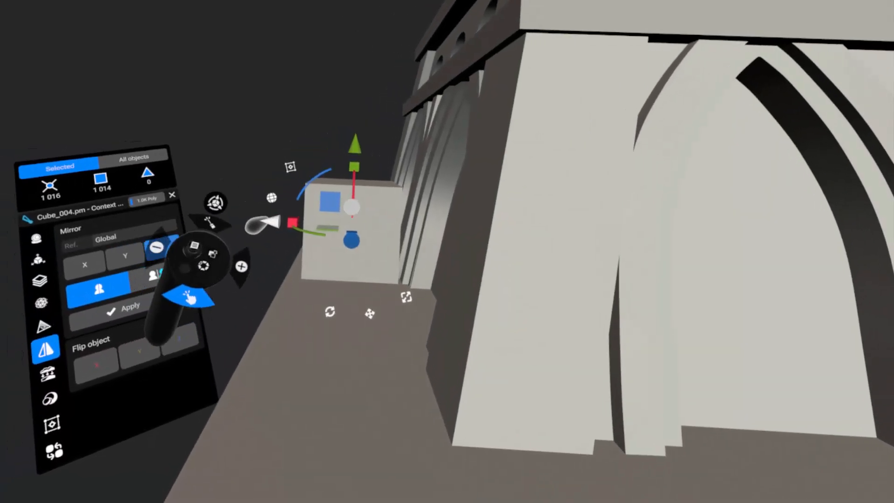
left_click_drag(277, 223, 302, 229)
left_click_drag(365, 229, 367, 232)
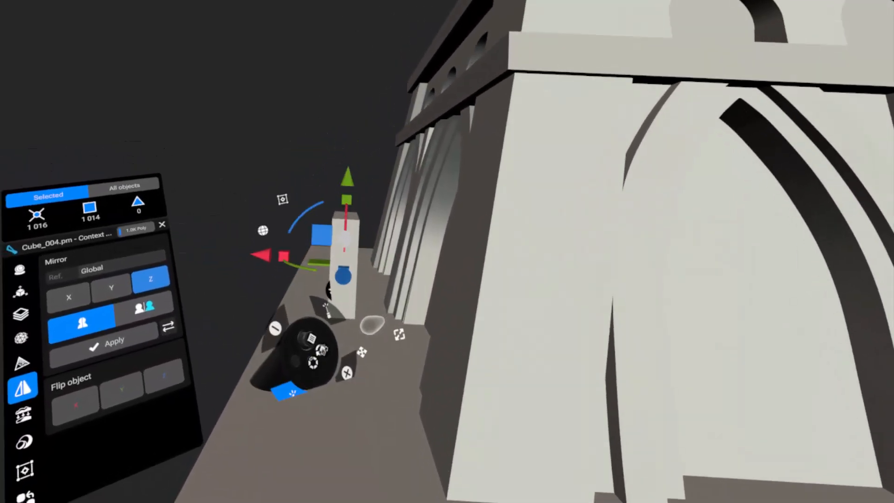
left_click_drag(259, 223, 215, 222)
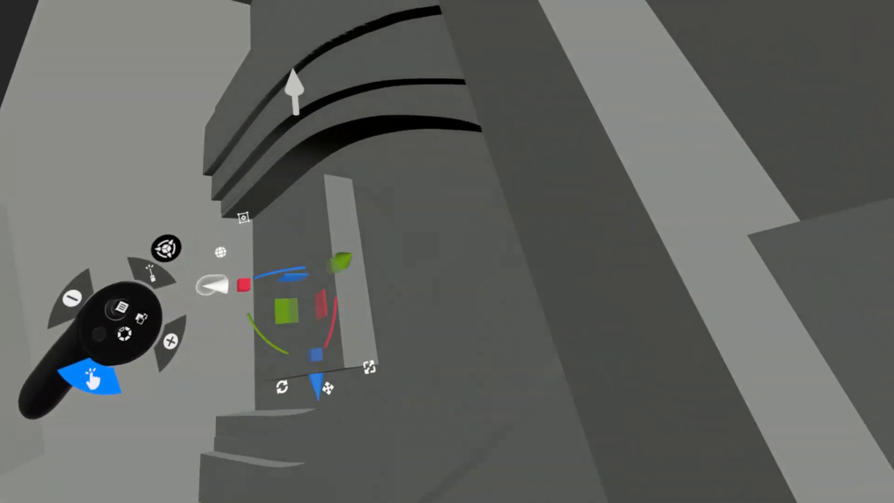
Shift the slab along X into the arched wall recess and widen it along Z by a factor of about 1.13.
mouse_move(212, 287)
left_mouse_down()
mouse_move(204, 300)
mouse_move(198, 294)
left_mouse_up()
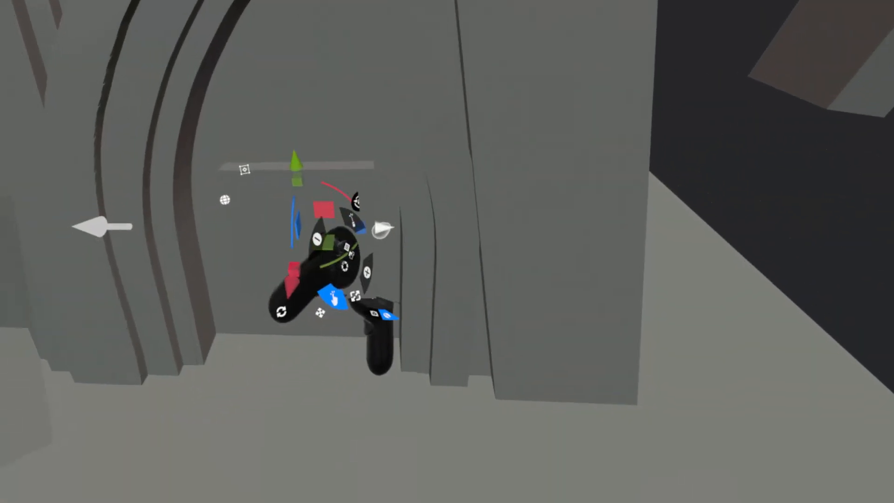
mouse_move(374, 310)
left_mouse_down()
mouse_move(407, 312)
mouse_move(384, 300)
left_mouse_up()
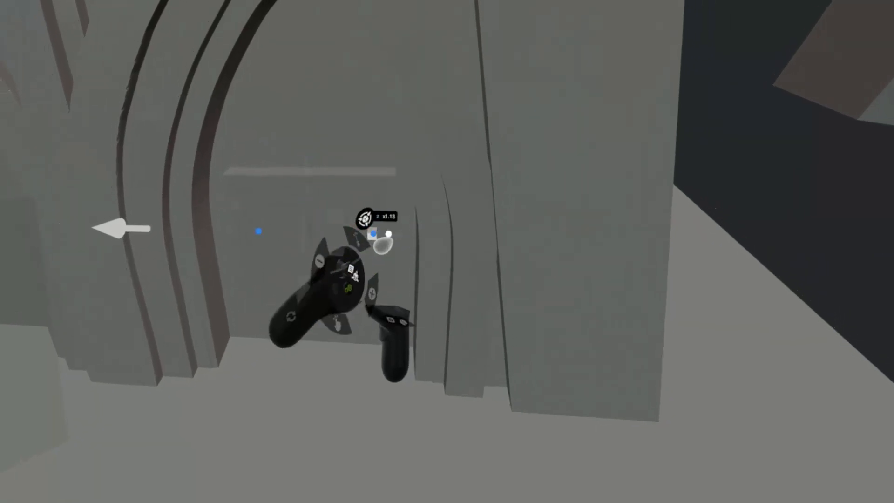
left_click_drag(388, 234, 404, 233)
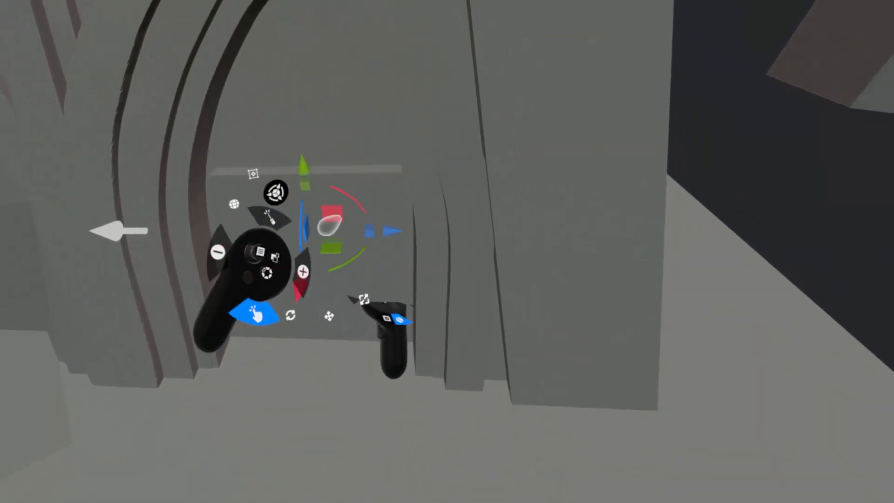
Stretch the slab upward and fine-tune its height and sideways fit so that it fills the arched doorway.
left_click_drag(303, 187, 290, 126)
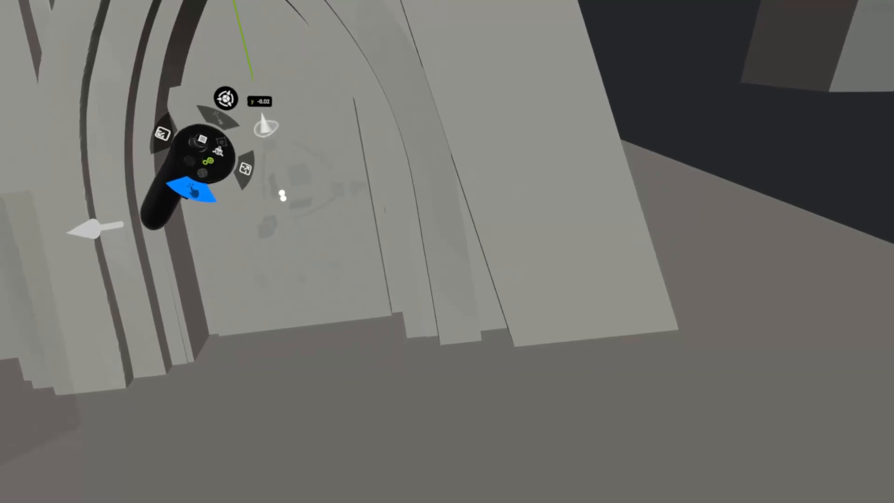
left_click_drag(269, 132, 269, 136)
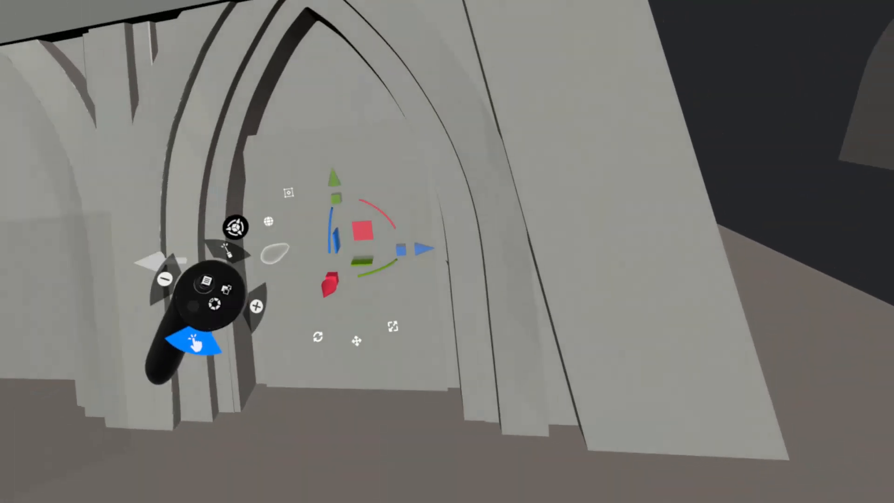
left_click_drag(381, 245, 391, 266)
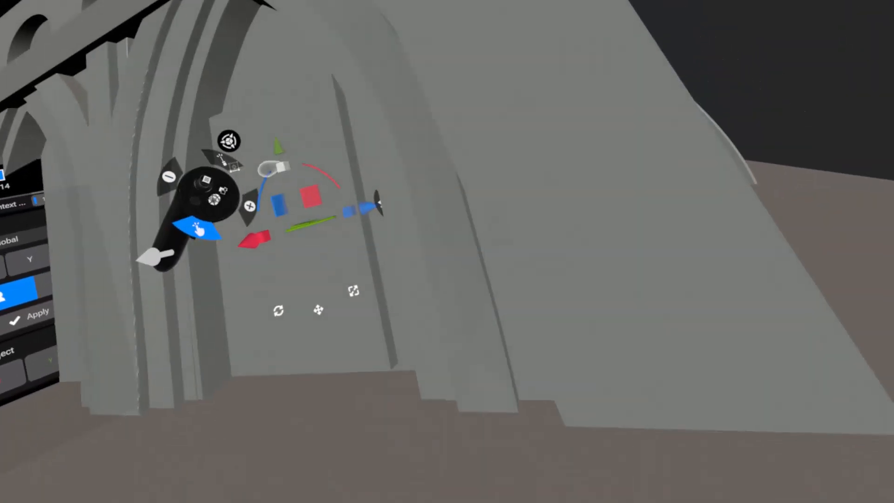
left_click_drag(281, 166, 280, 157)
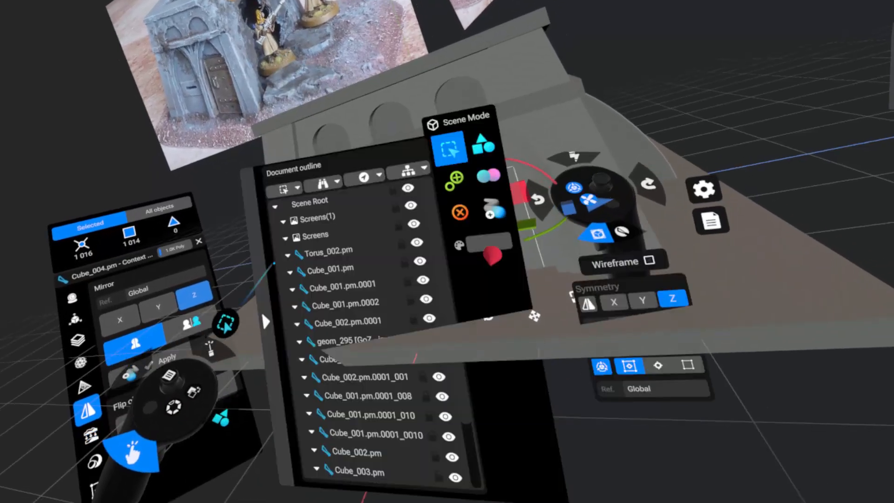
Isolate the selected door slab so the rest of the scene is hidden.
left_click(312, 193)
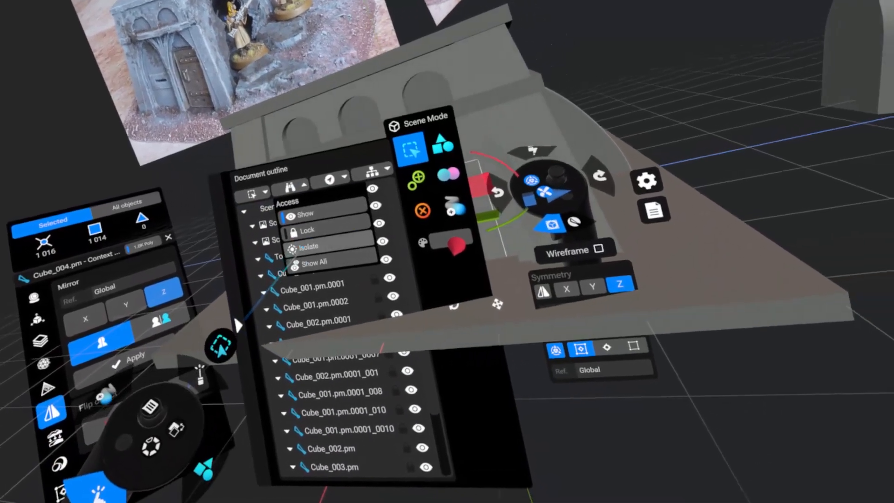
left_click(328, 249)
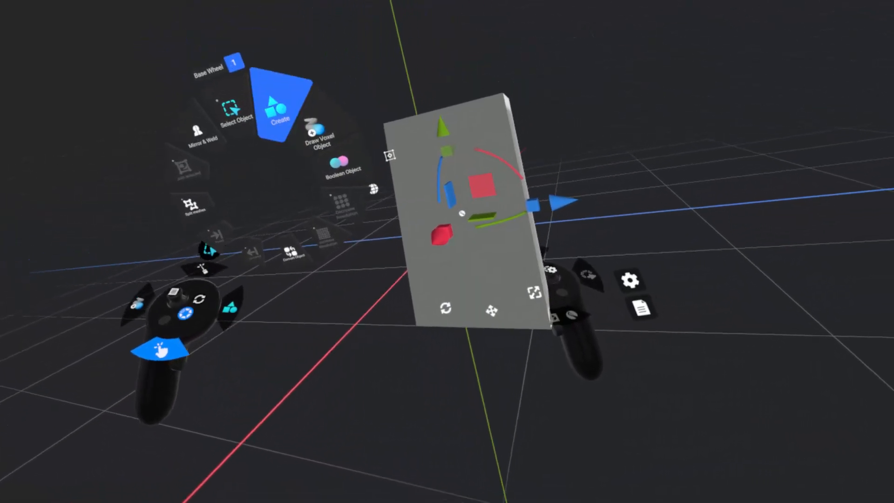
Set up a polymesh torus primitive with an inner radius of 84%.
left_click(275, 110)
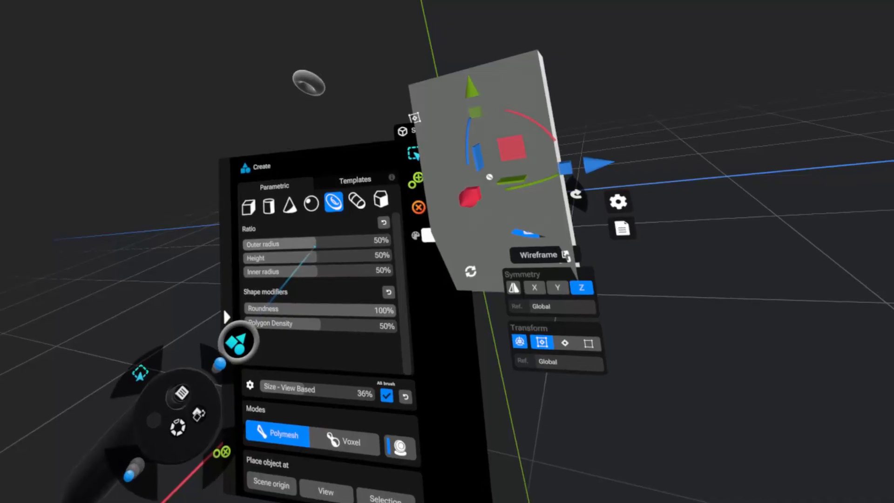
left_click_drag(314, 277, 367, 275)
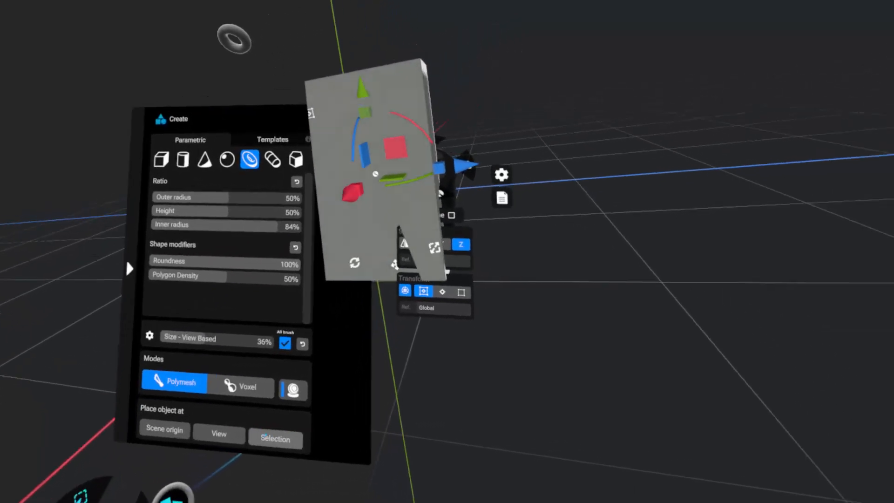
left_click(266, 436)
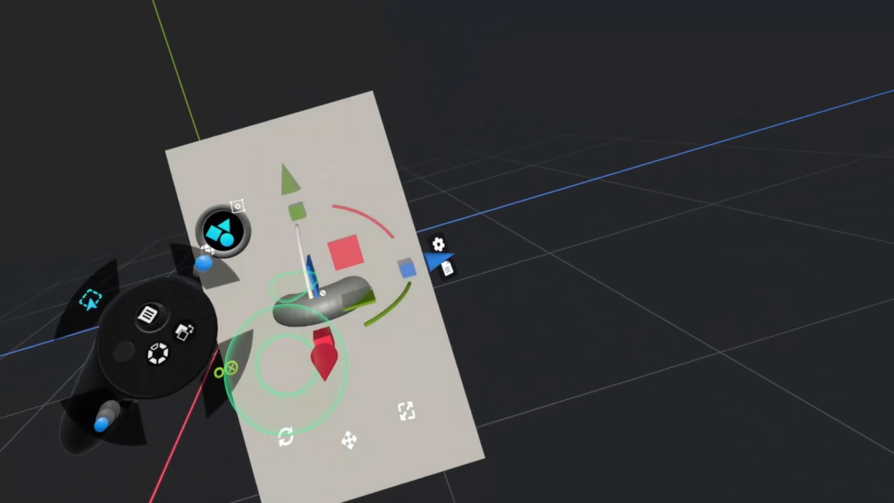
Place the torus upright on the front face of the door slab and switch the transform gizmo away from Global orientation.
left_click_drag(320, 290, 298, 283)
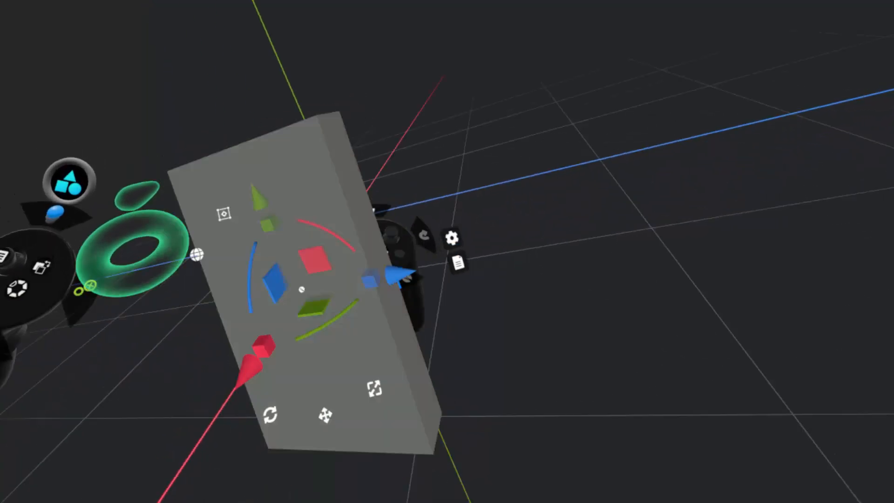
mouse_move(285, 295)
left_mouse_down()
mouse_move(235, 339)
mouse_move(272, 298)
left_mouse_up()
left_click_drag(334, 236, 283, 143)
key("ctrl+z")
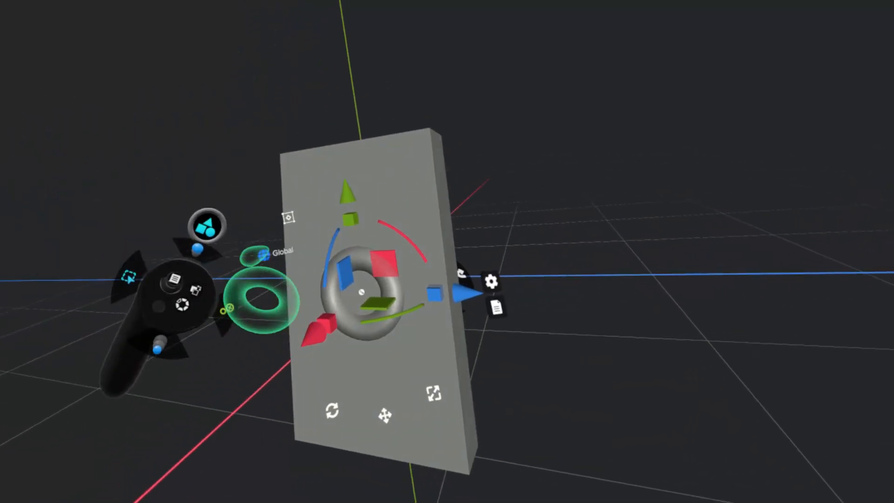
left_click(248, 252)
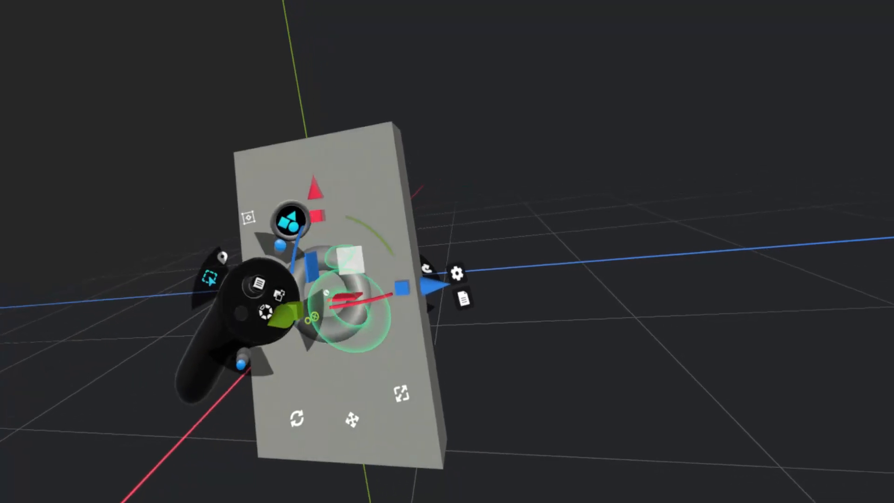
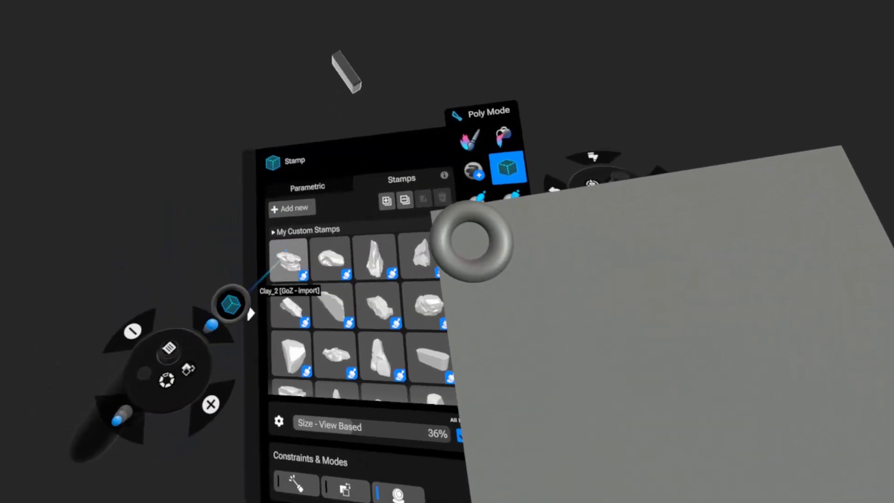
Use a parametric cube stamp with reset proportions to reshape the torus into a corner pipe along the slab's top and side edges.
left_click(297, 199)
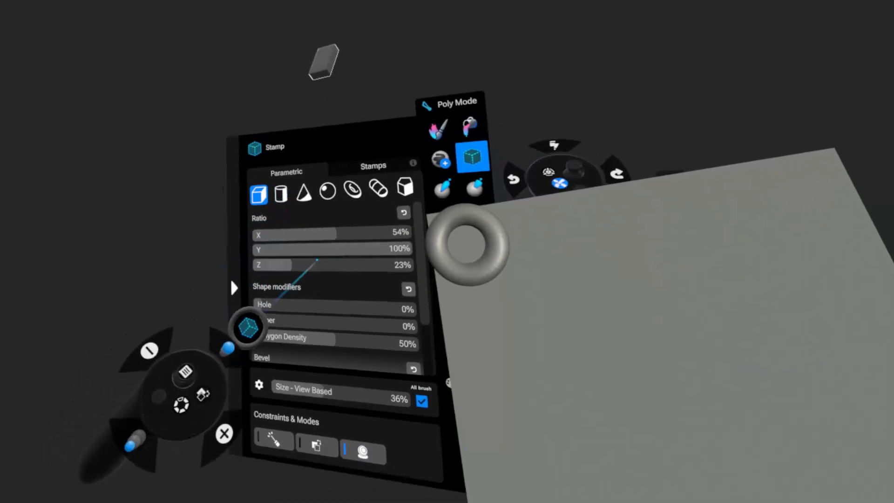
left_click(388, 214)
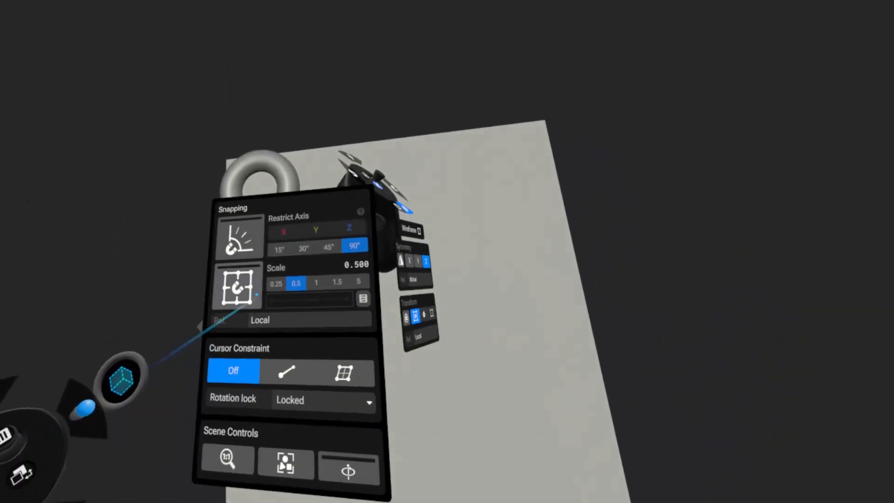
left_click(251, 243)
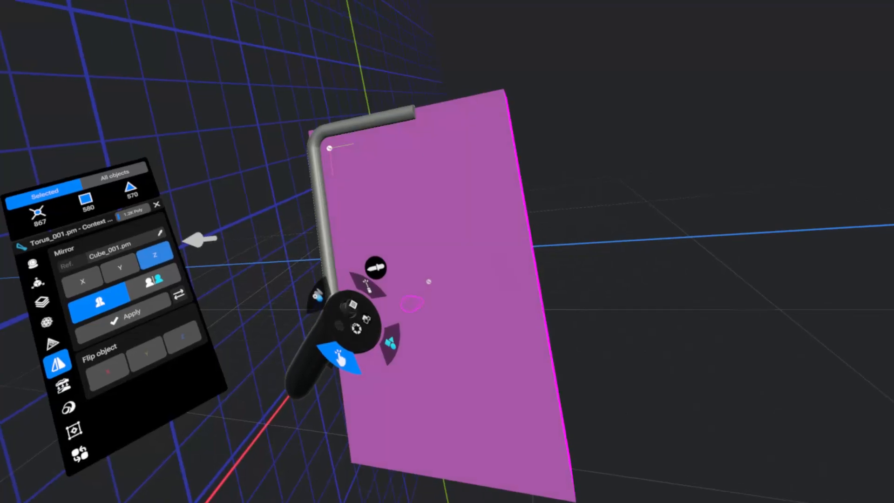
Mirror the corner pipe across Z and Y, using the door slab as reference, to form a closed frame around its face.
left_click(429, 281)
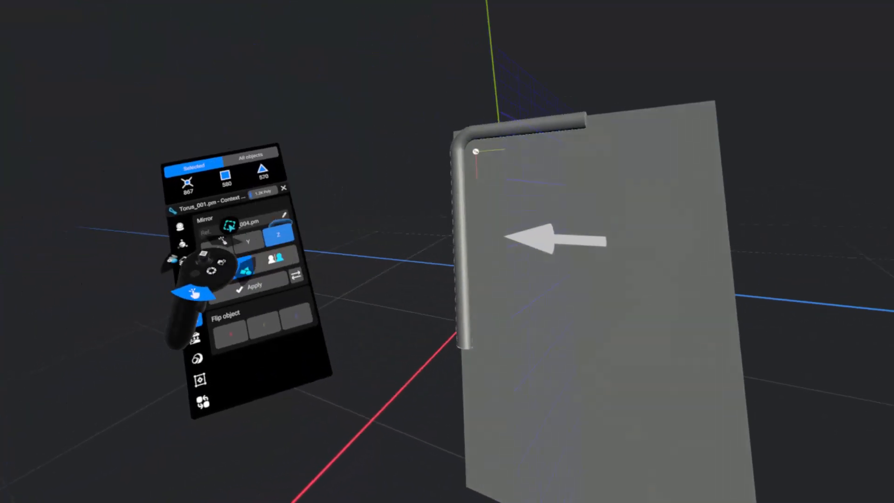
left_click(309, 266)
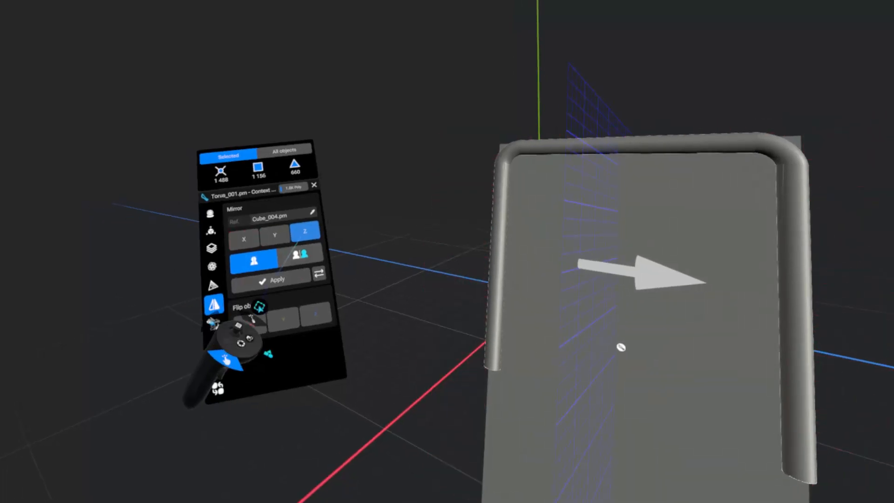
left_click(97, 237)
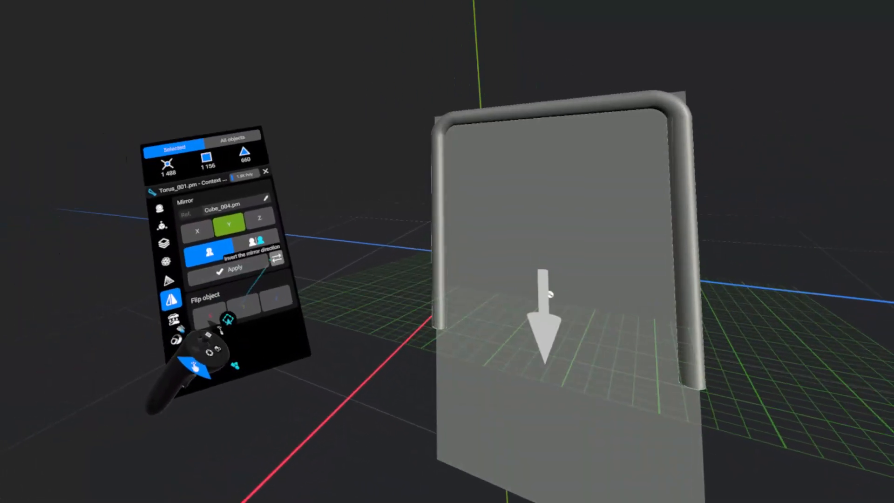
left_click(263, 267)
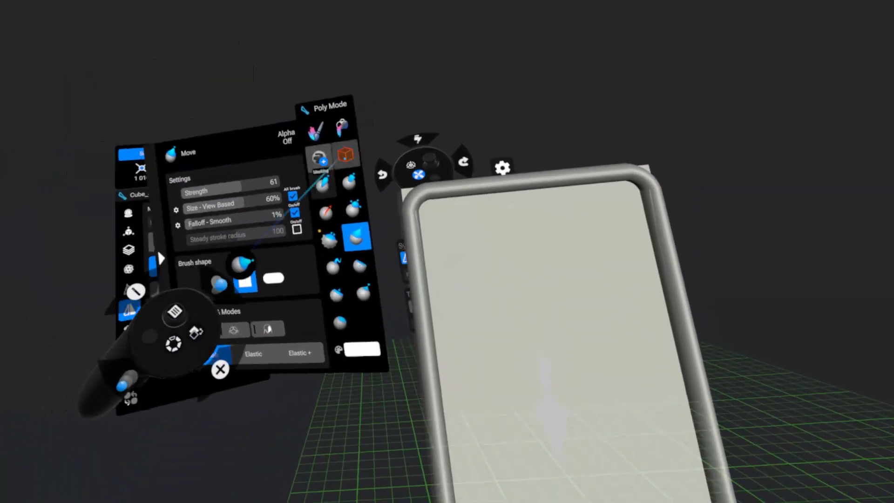
Carve away the door slab's protruding corners with a parametric cube mirrored across Y and Z, and adjust the carving cube's bevel.
left_click(344, 154)
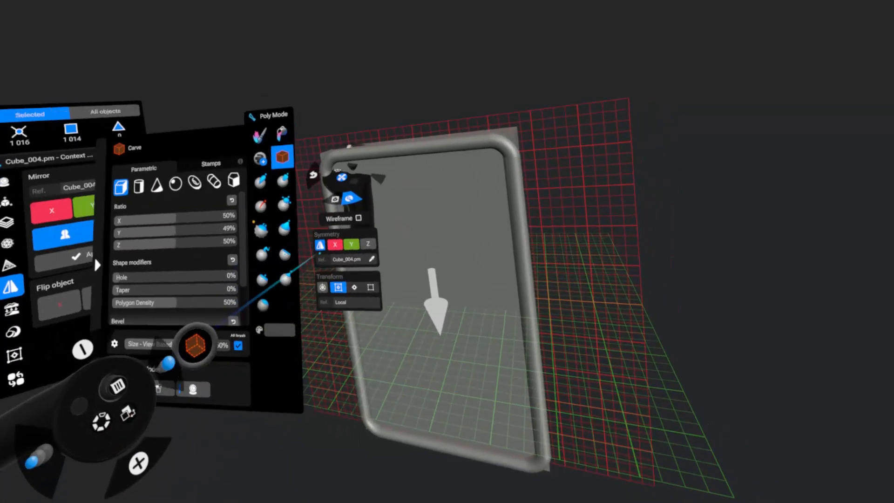
left_click(335, 244)
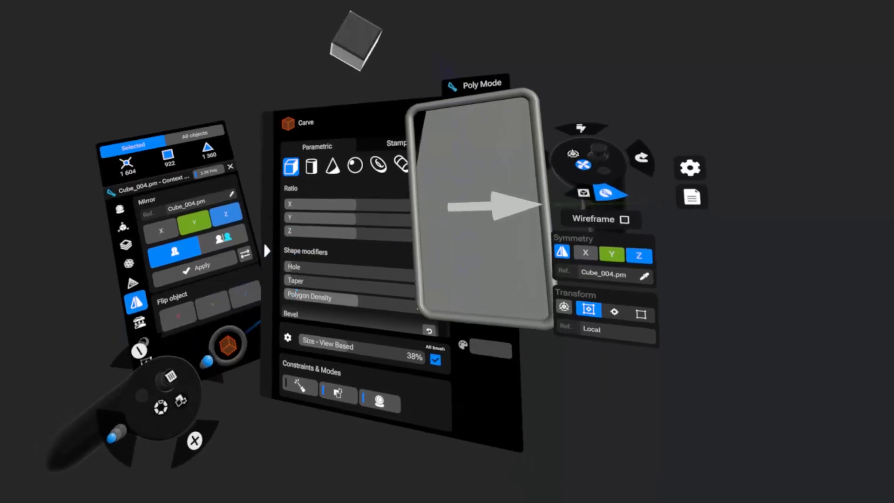
scroll(306, 256, "down", 3)
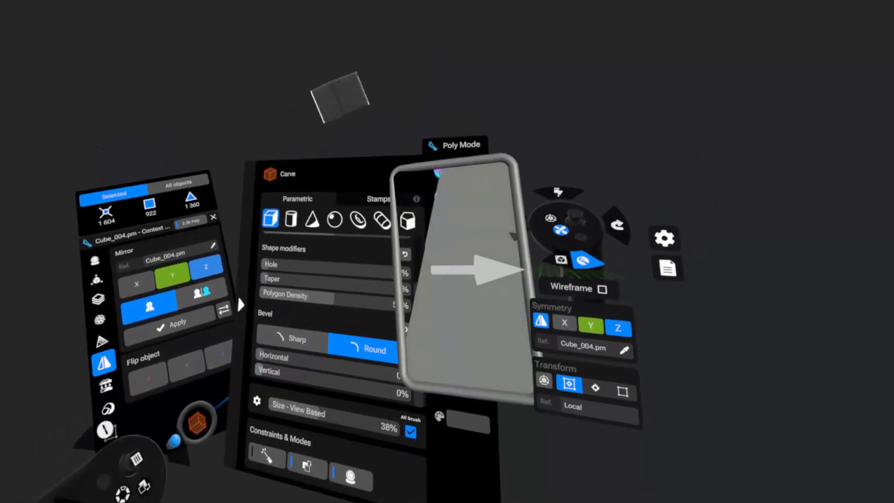
left_click_drag(261, 368, 293, 378)
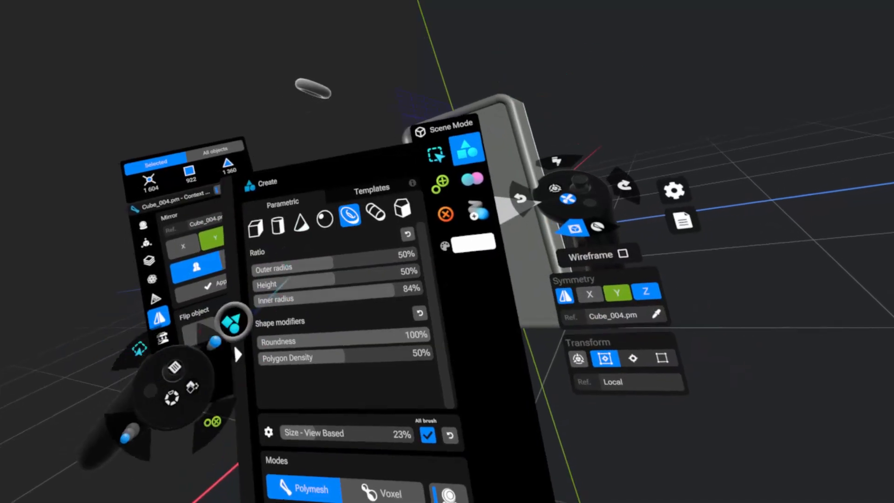
Set up a polymesh cube primitive with a round bevel of 25% vertical.
left_click(255, 229)
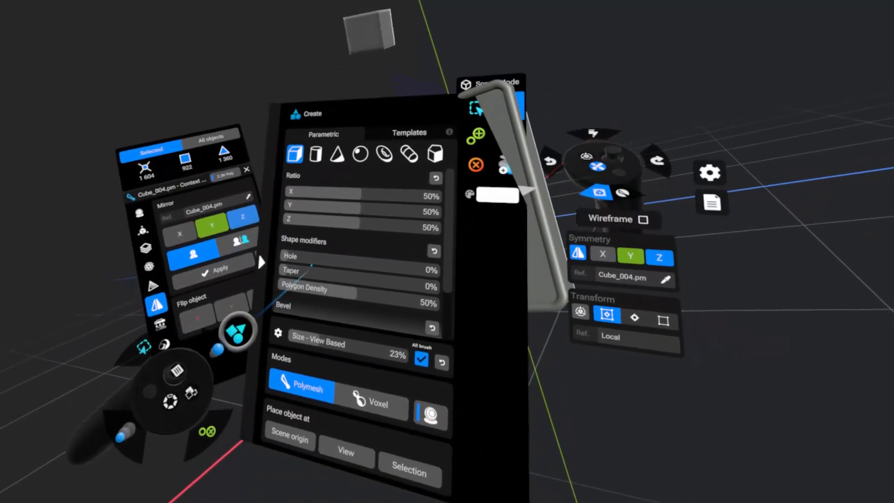
scroll(316, 257, "down", 2)
scroll(317, 257, "down", 1)
left_click_drag(281, 311, 303, 315)
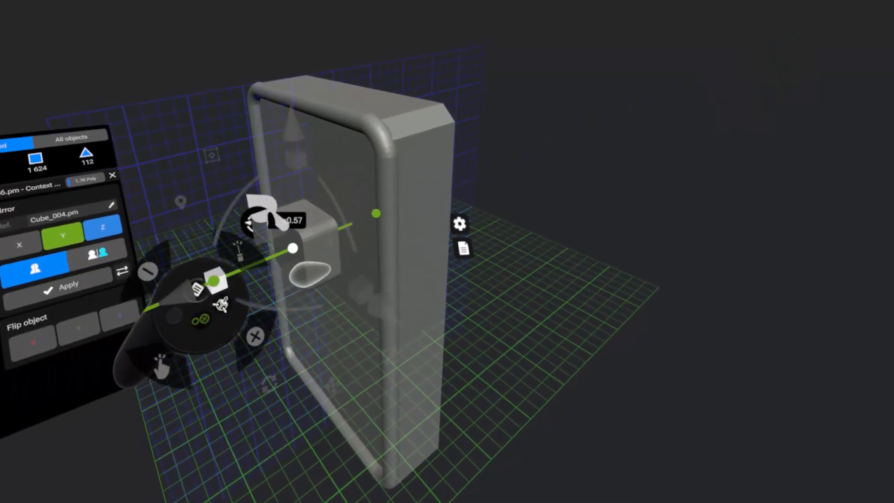
Flatten the rounded cube against the door face, show its wireframe, adjust the snapping settings and stretch it into a wide panel.
left_click_drag(342, 278, 328, 284)
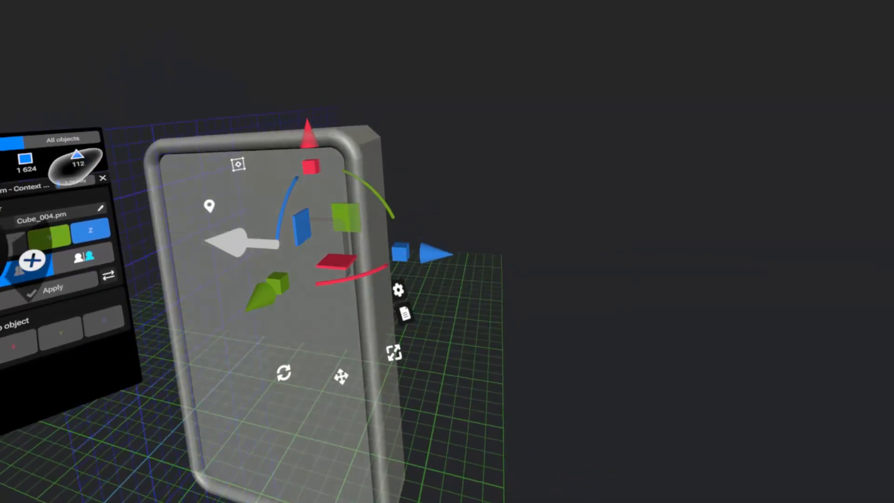
left_click_drag(398, 267, 866, 351)
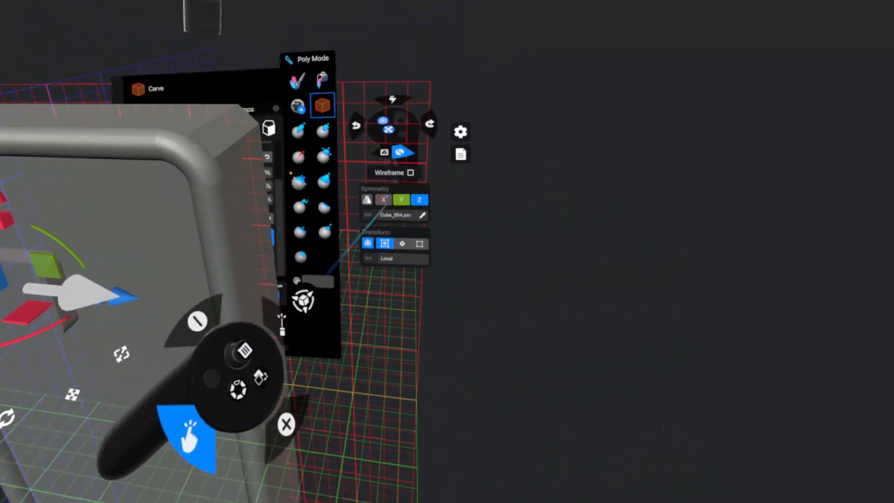
left_click(413, 171)
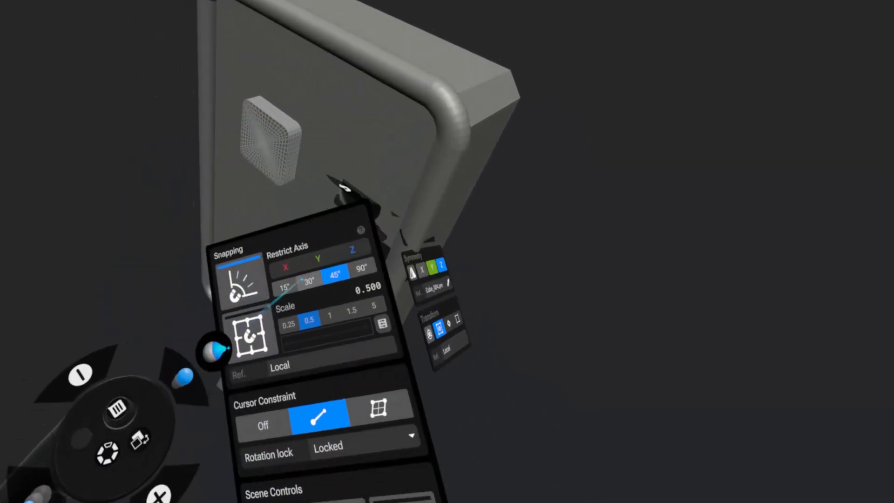
left_click(358, 256)
left_click(303, 267)
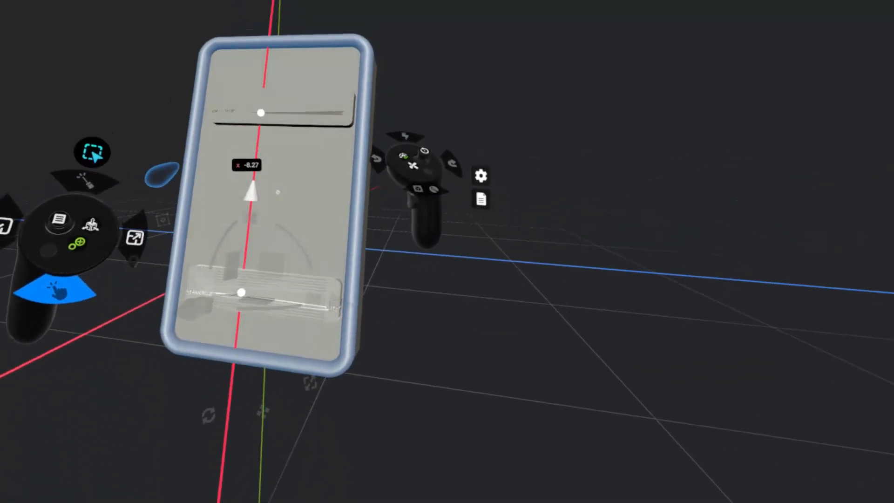
Place copies of the wide rounded panel down the door, turning one upright and resizing it as a handle plate near the side edge.
left_click_drag(258, 199, 273, 124)
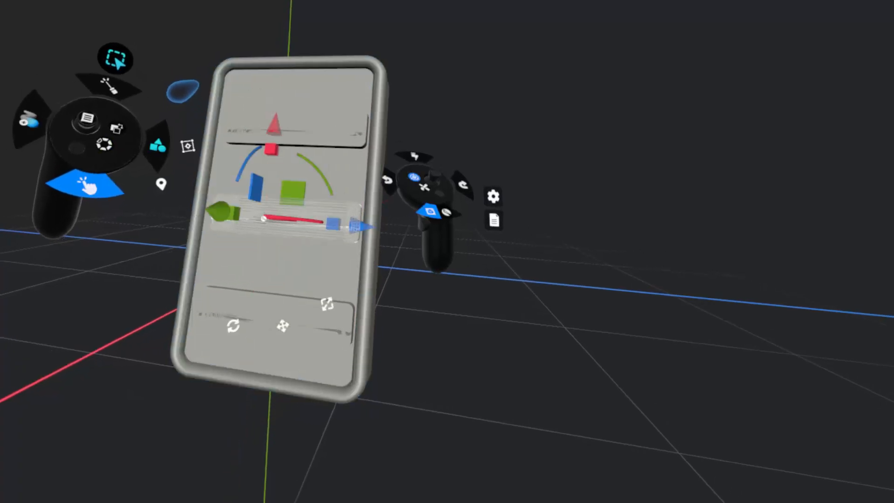
left_click_drag(316, 177, 331, 249)
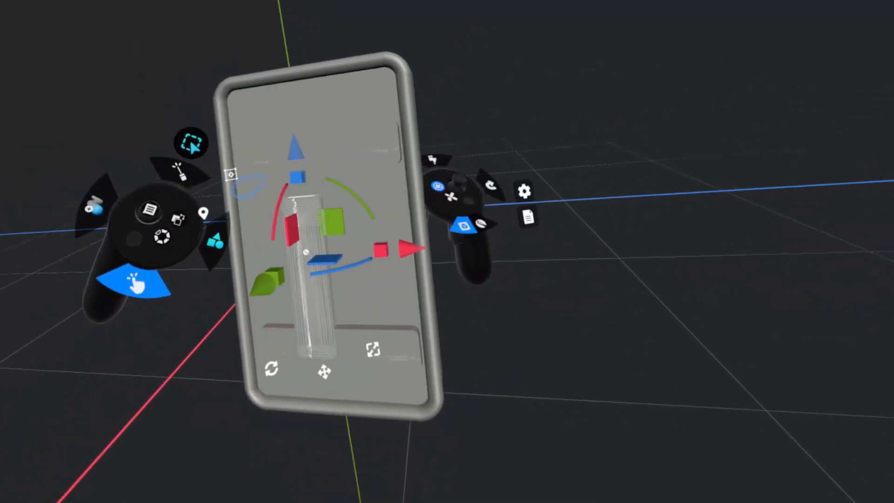
left_click_drag(392, 245, 375, 256)
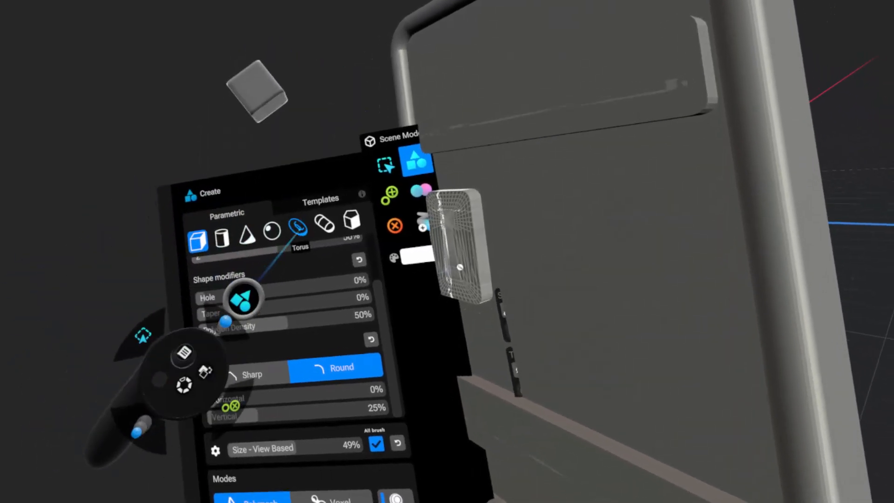
Place a polymesh torus upright at the handle plate and carve it down to a quarter bend for one end of the handle.
left_click(298, 227)
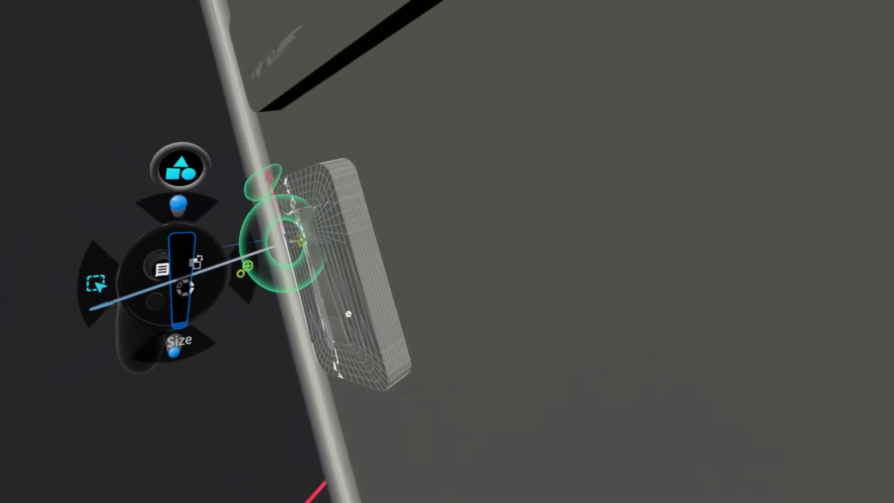
left_click(300, 238)
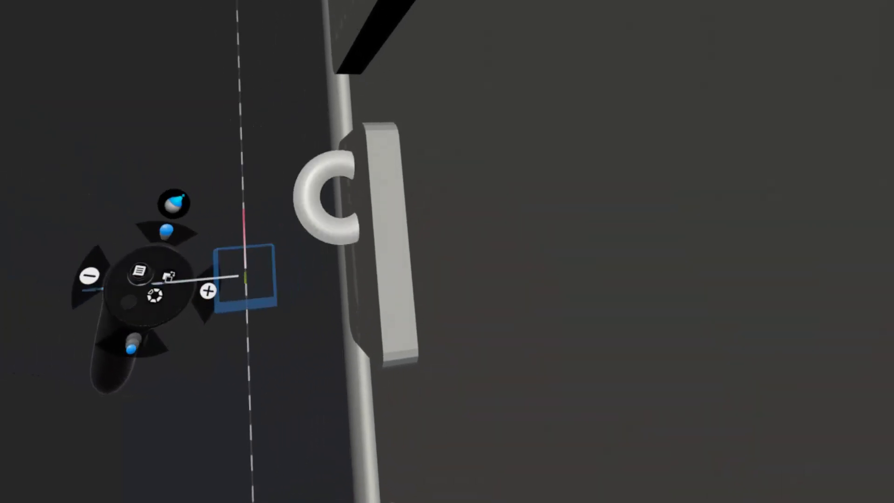
left_click(362, 165)
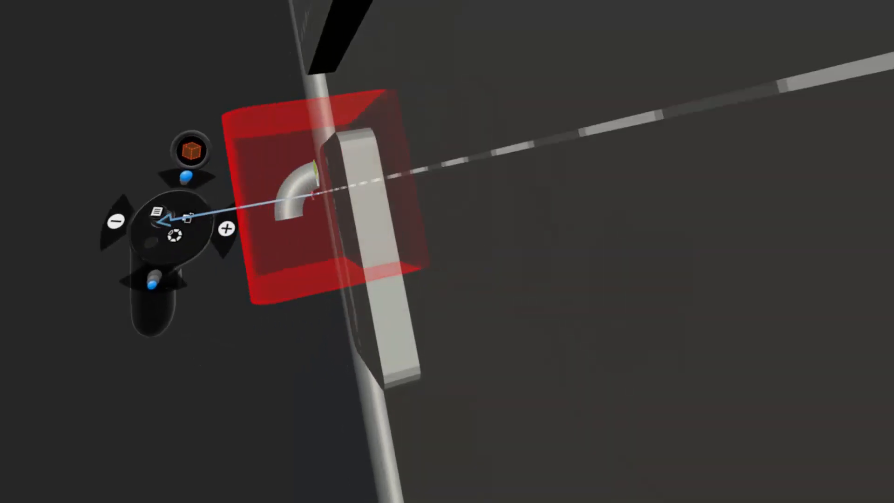
left_click(280, 131)
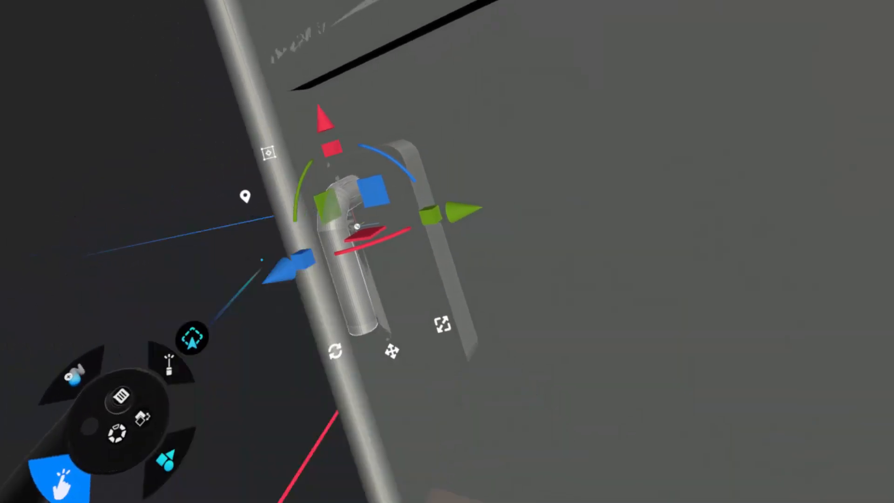
Duplicate the bent tube with a 180° rotation and line the copy up below the original to complete the door handle.
left_click_drag(371, 339, 271, 371)
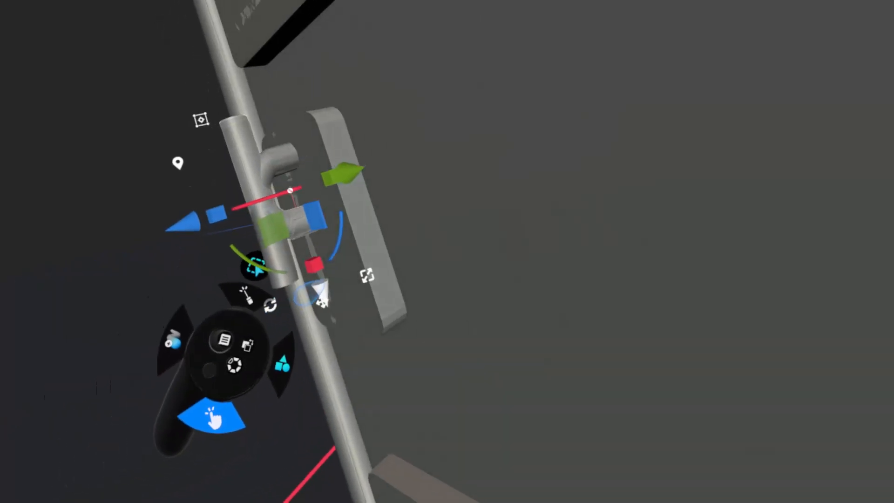
left_click_drag(318, 296, 307, 387)
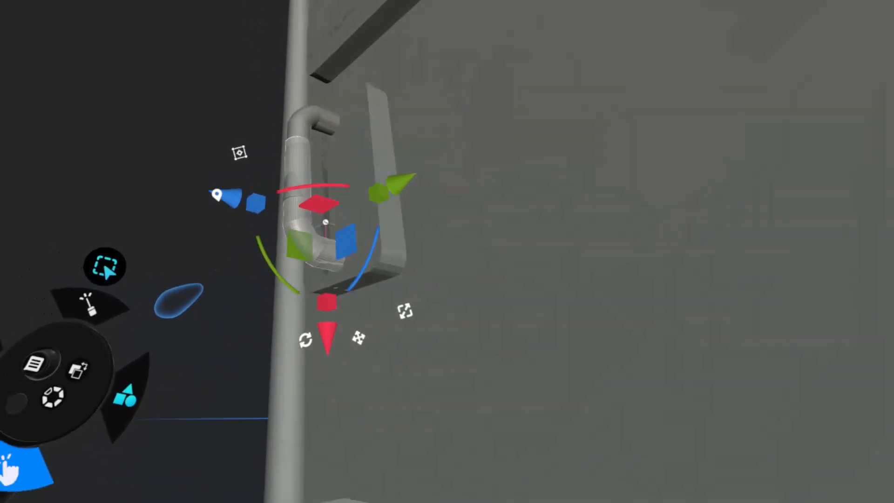
left_click_drag(321, 336, 321, 342)
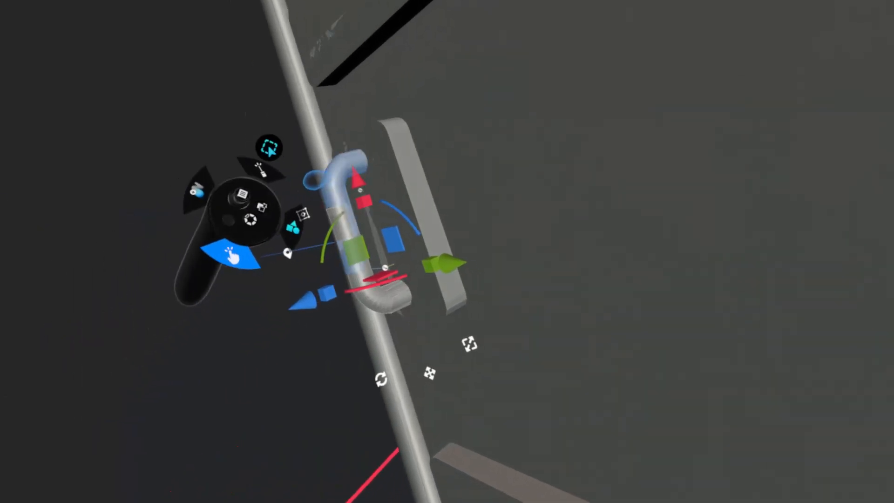
Join the two handle halves into one mesh and voxel-remesh it at resolution 42 and smooth 50 with reprojection.
left_click(315, 180)
left_click_drag(325, 226, 321, 229)
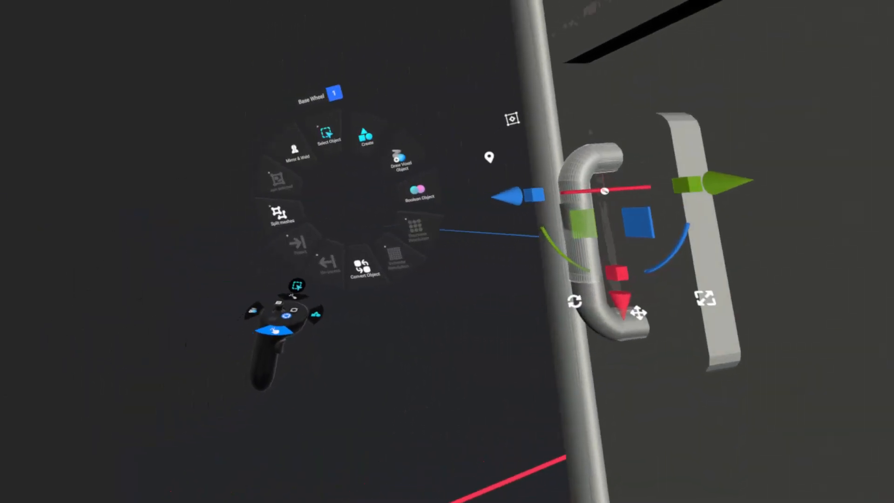
left_click(277, 218)
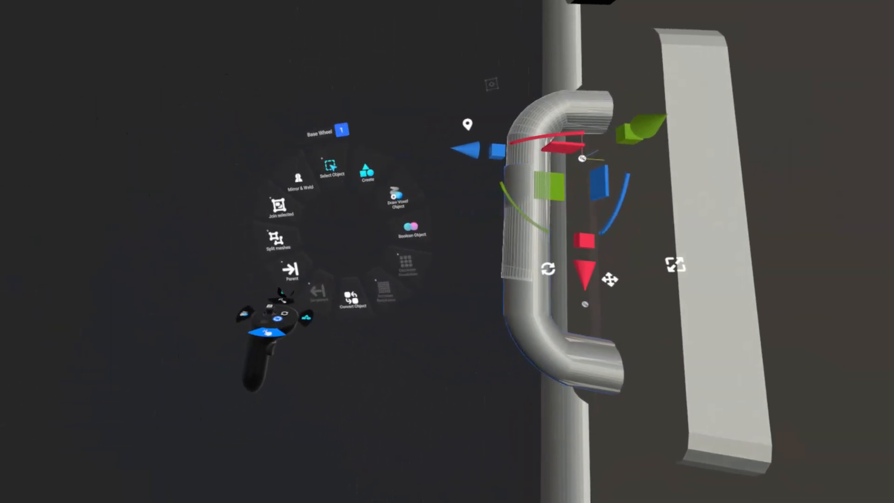
left_click(262, 207)
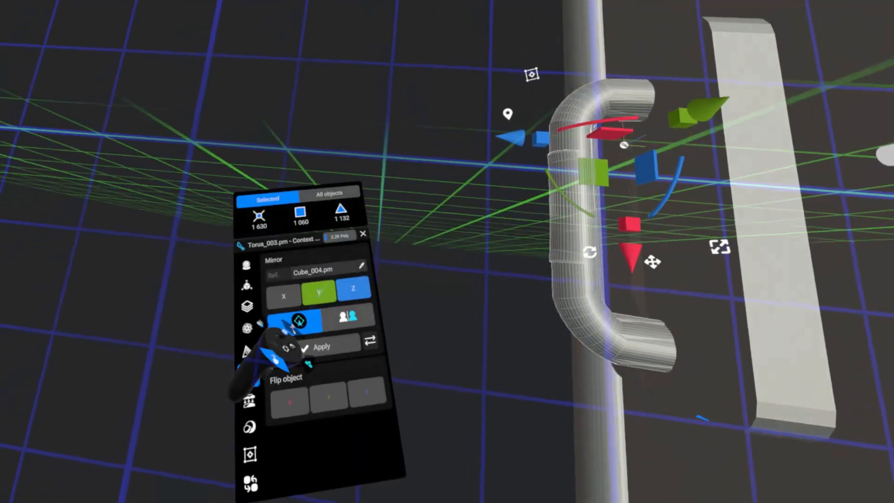
left_click(247, 328)
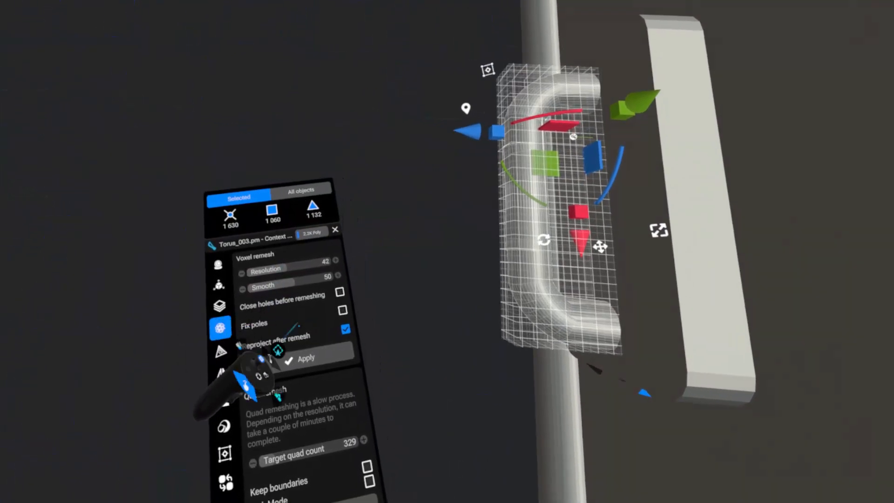
left_click(298, 361)
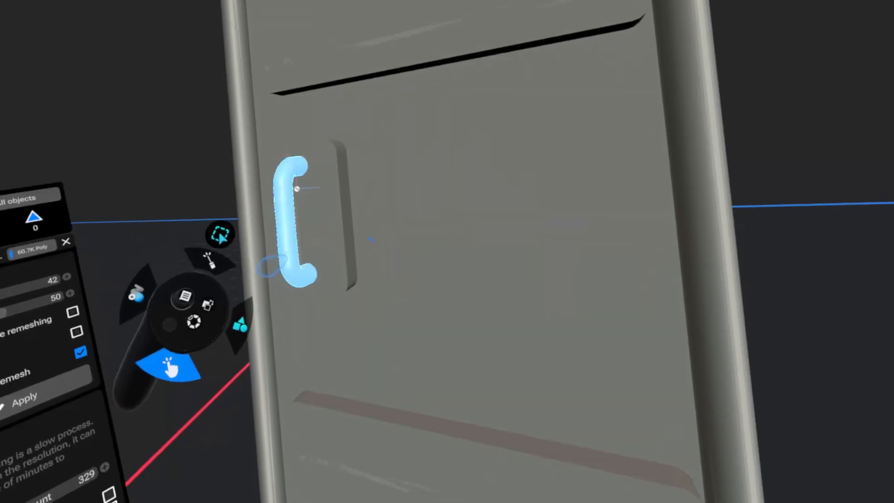
Position the joined handle against its plate on the door and show all hidden objects again.
left_click(282, 261)
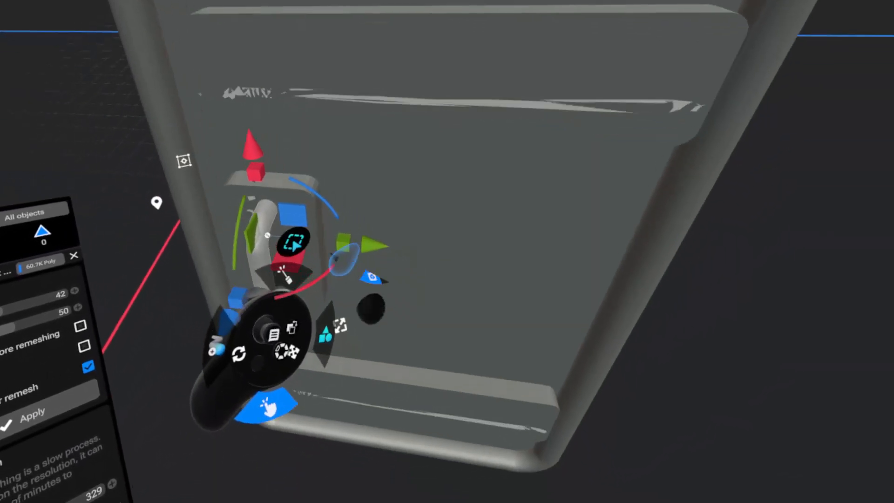
left_click_drag(378, 256, 405, 258)
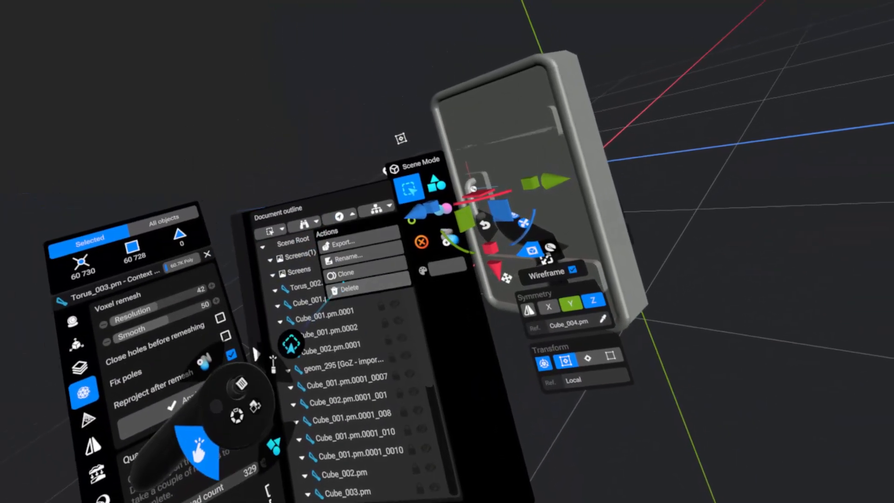
left_click(304, 225)
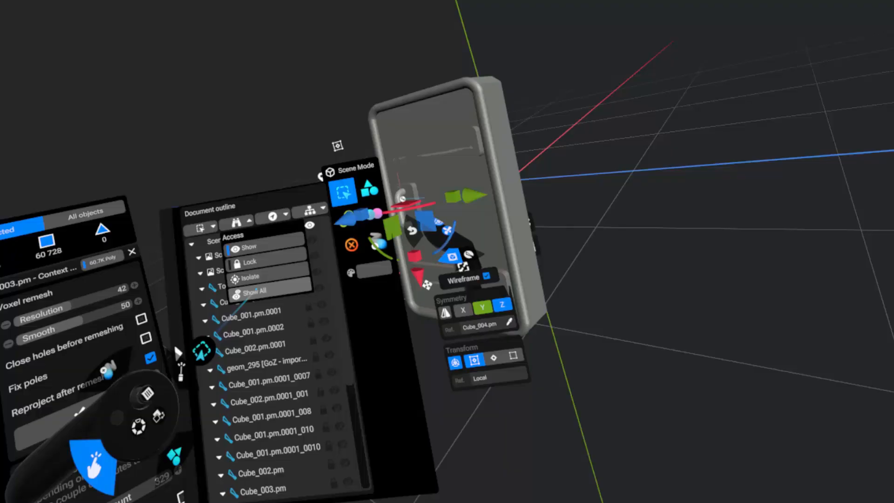
left_click(256, 291)
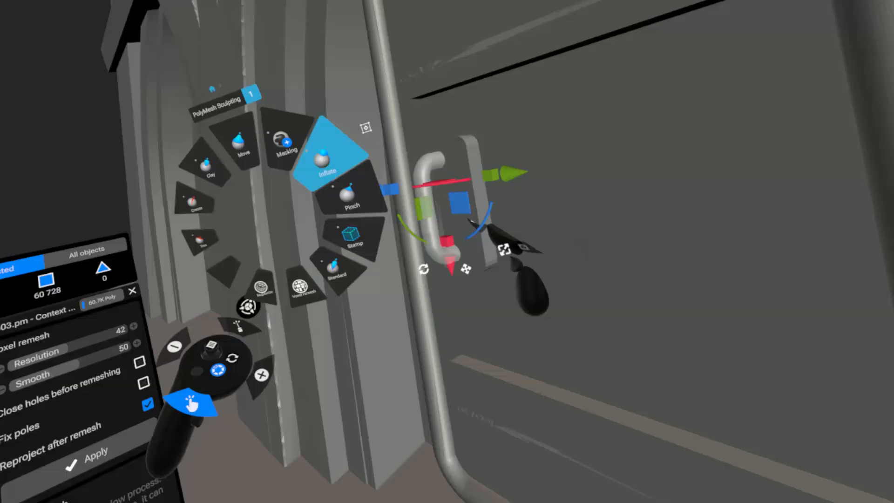
left_click(319, 155)
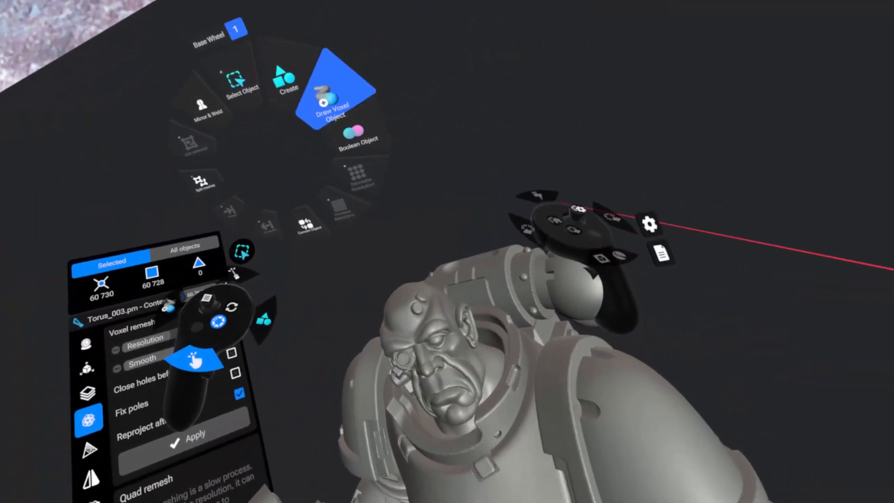
Create a quad polymesh sphere with subdivision count 32 and fit it to the open eye of the armoured figure.
left_click(285, 80)
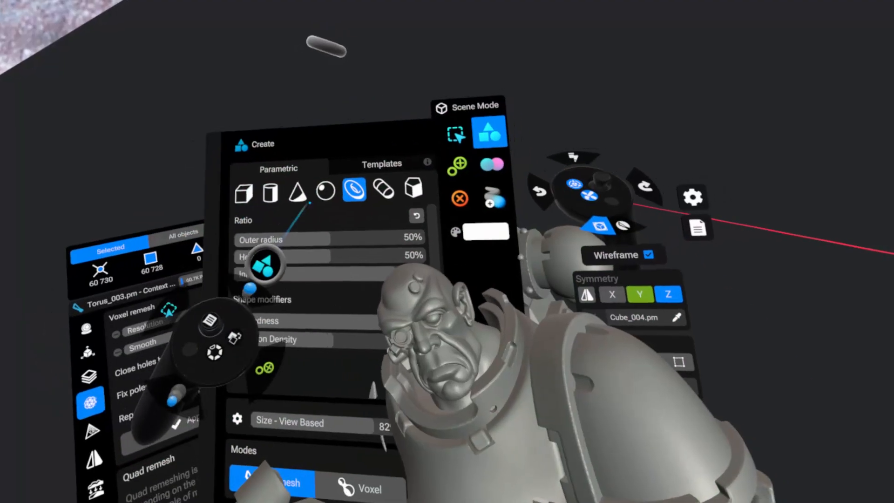
left_click(325, 191)
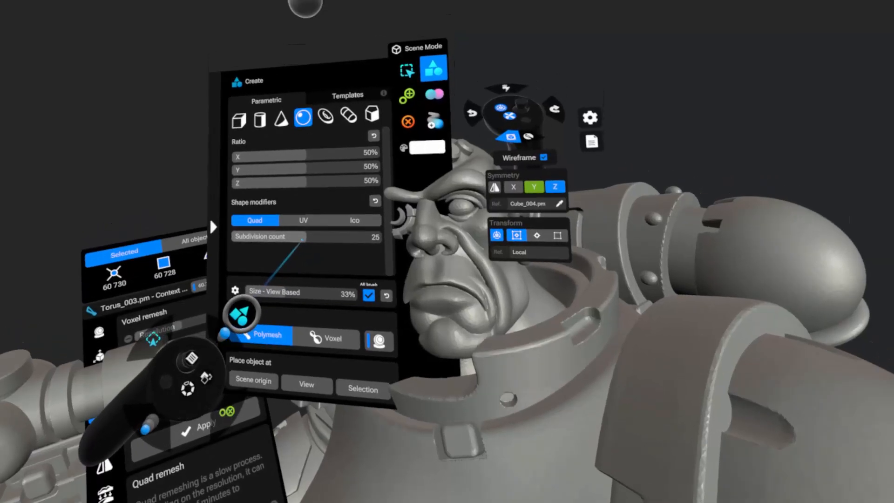
left_click_drag(299, 236, 290, 223)
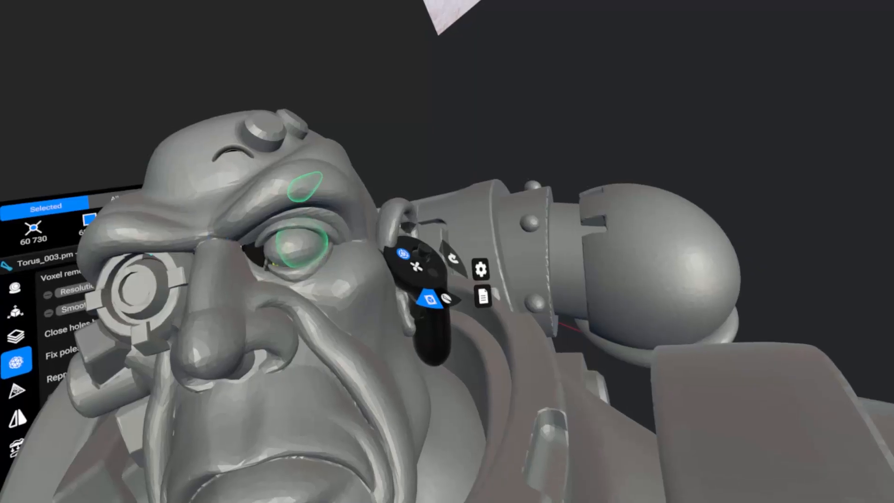
left_click(297, 245)
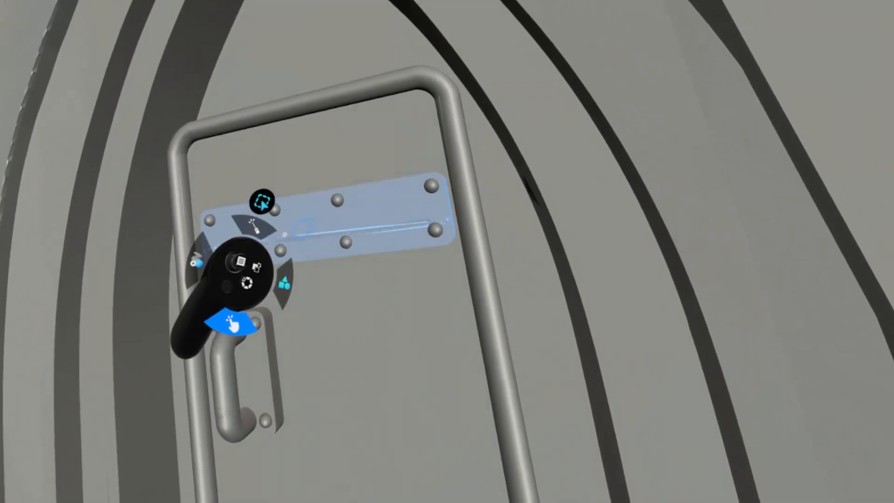
Add a cylindrical hinge sleeve around the door's pipe frame beside each of the two riveted panels.
left_click(285, 231)
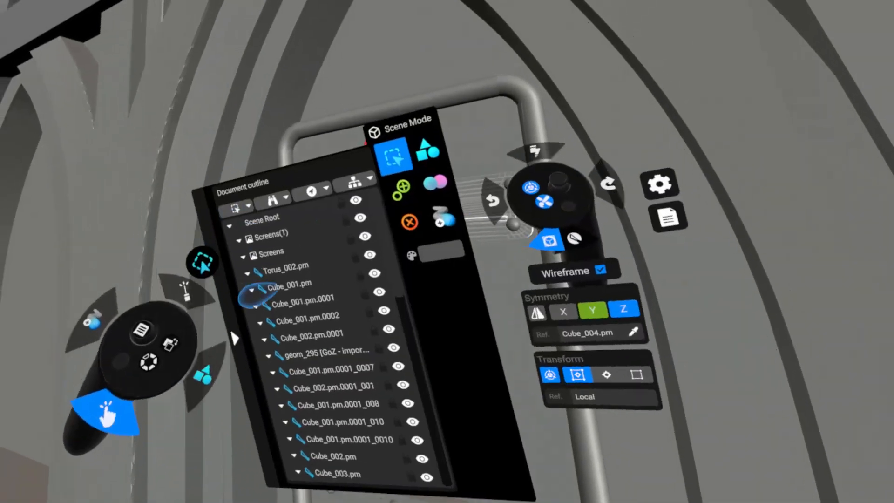
left_click(312, 191)
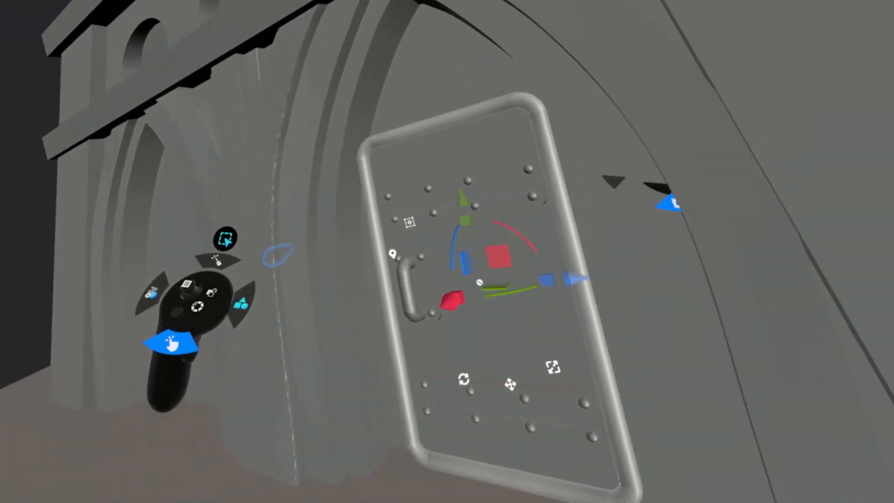
left_click(301, 48)
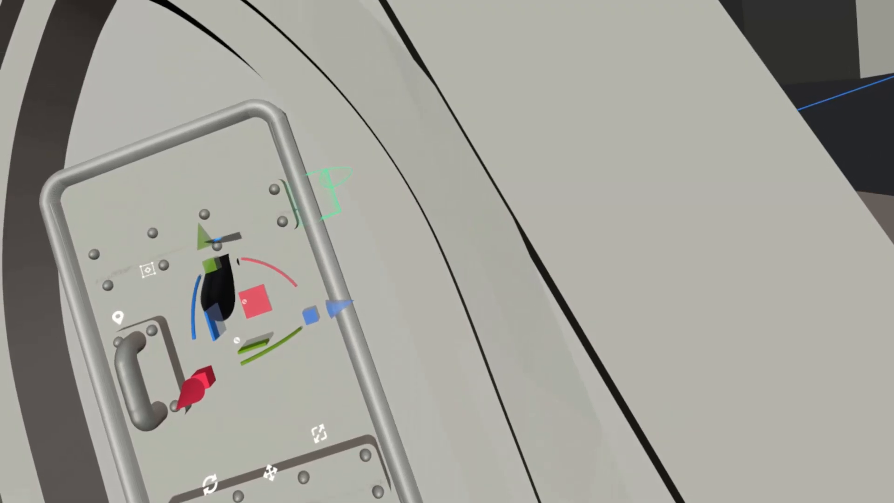
left_click(316, 197)
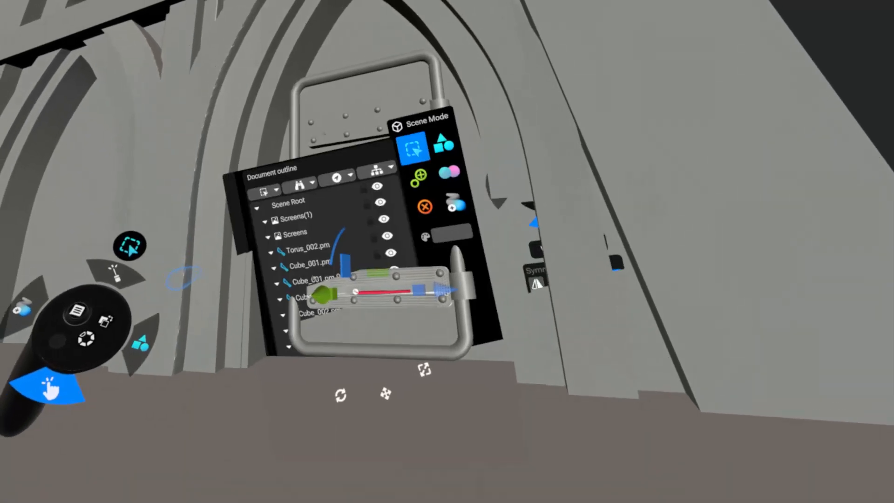
Duplicate the door's lower riveted panel and slide the copy along Z past the hinge sleeve onto the wall.
left_click(331, 175)
left_click(342, 227)
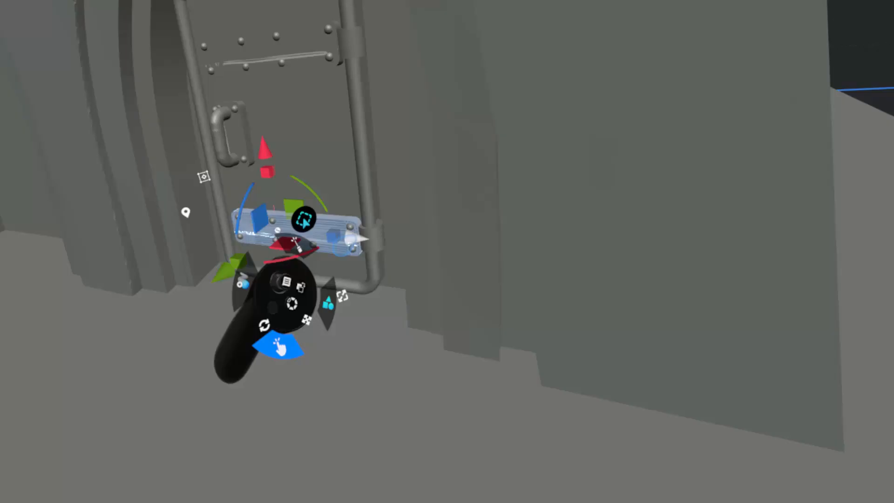
mouse_move(365, 236)
left_mouse_down()
mouse_move(409, 232)
mouse_move(375, 243)
left_mouse_up()
left_click_drag(342, 214, 354, 234)
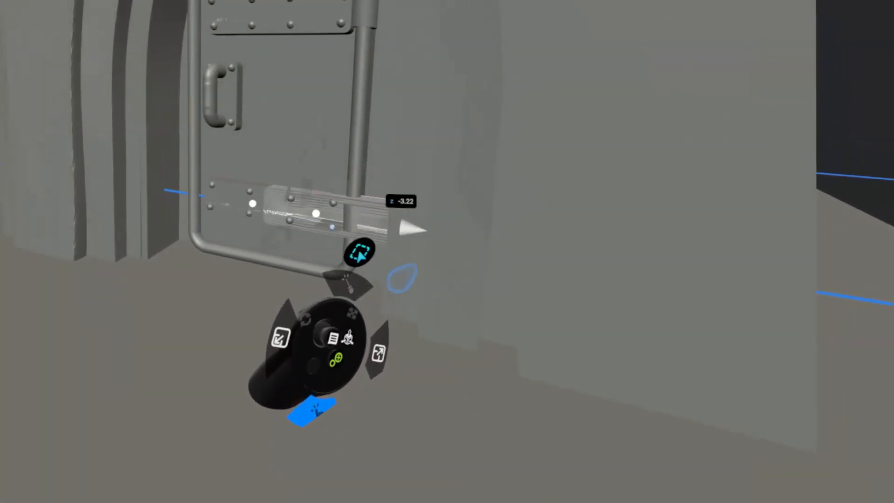
left_click_drag(412, 229, 417, 231)
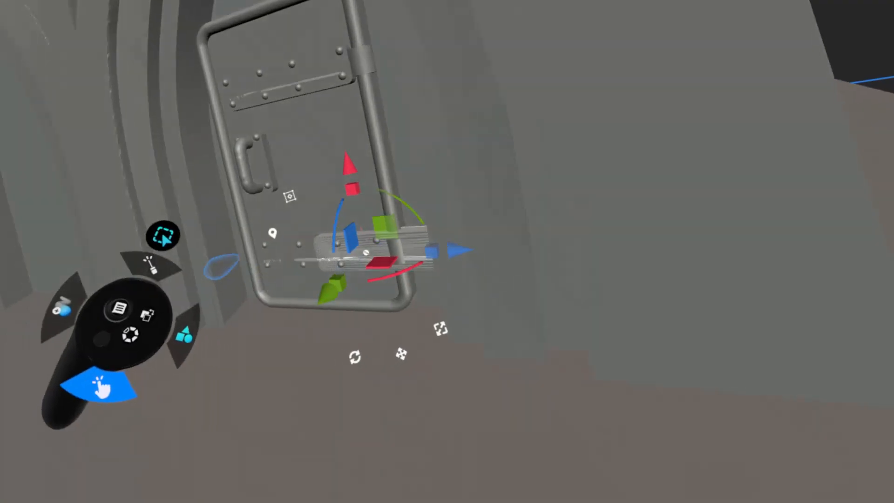
Shorten the copied panel into a hinge plate in poly mode, using the Move brush and a line cursor constraint.
left_click(210, 354)
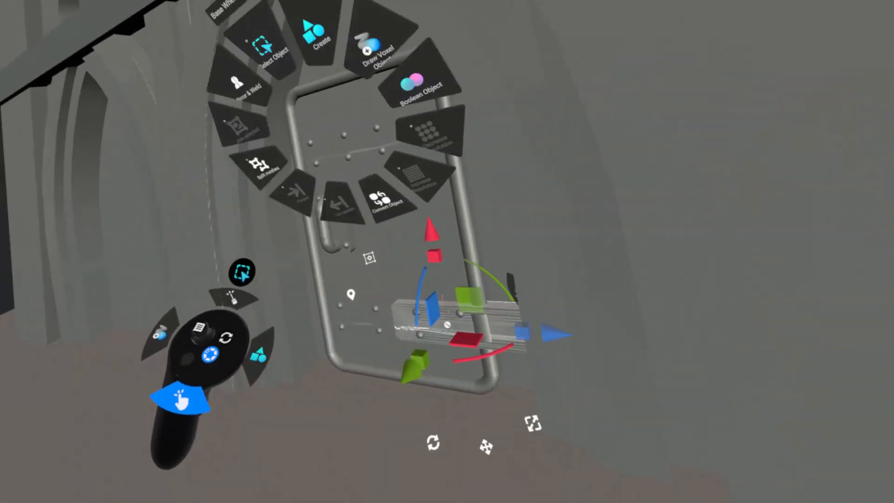
left_click(210, 354)
left_click(298, 334)
left_click(206, 339)
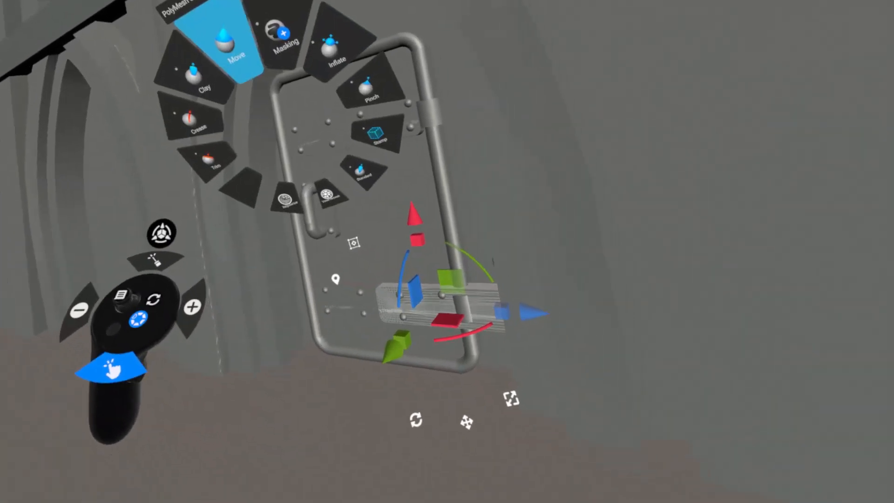
left_click(376, 133)
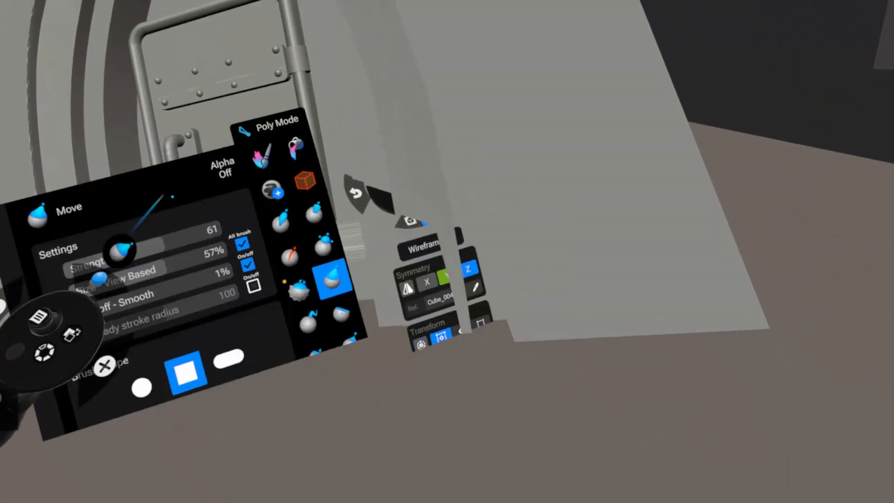
left_click(342, 144)
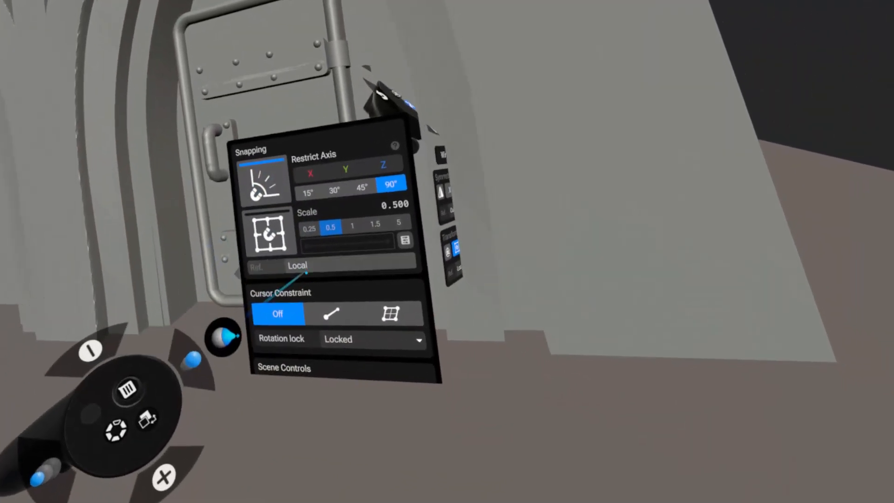
left_click(334, 317)
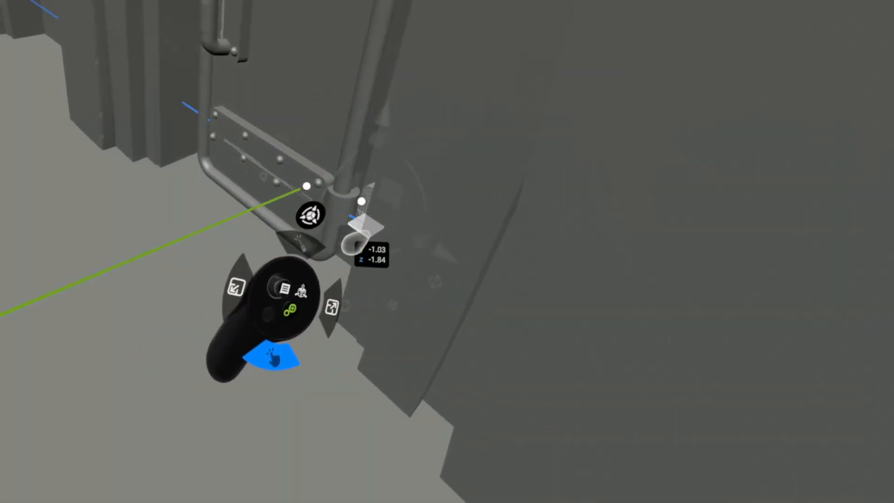
Move the hinge plate against the lower sleeve and copy it up about 8.27 to the upper hinge.
left_click_drag(341, 244, 289, 233)
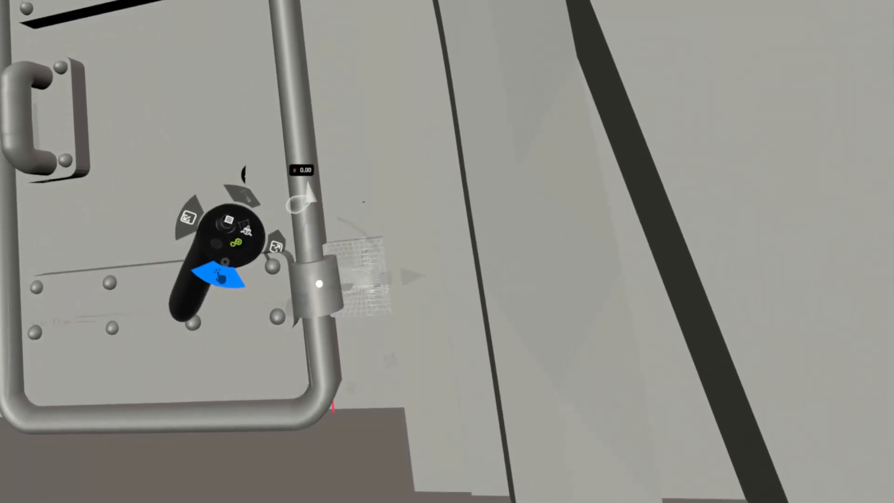
left_click_drag(299, 204, 242, 195)
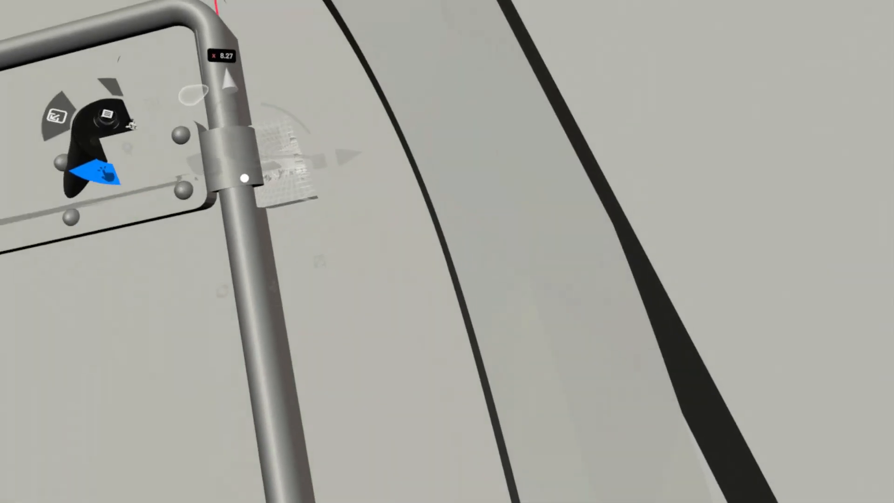
left_click_drag(199, 87, 192, 85)
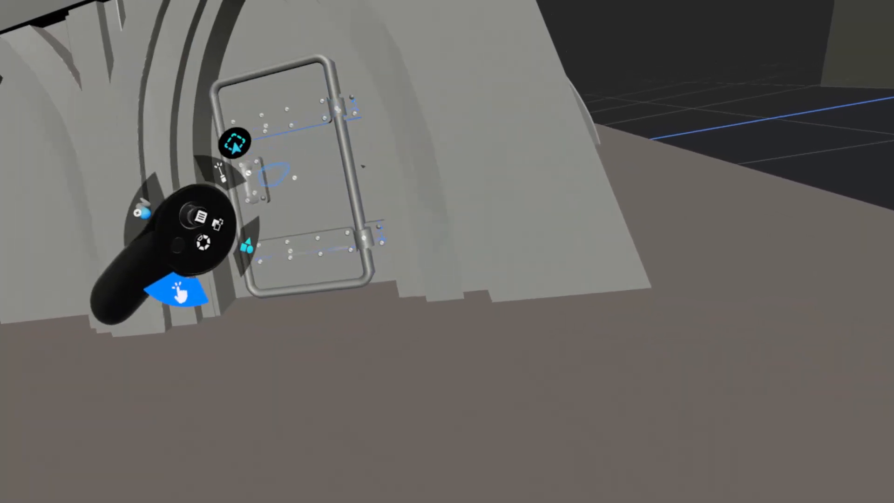
Try pulling the selected door and its fittings out of the arch to check for parts left behind.
left_click_drag(294, 205, 248, 210)
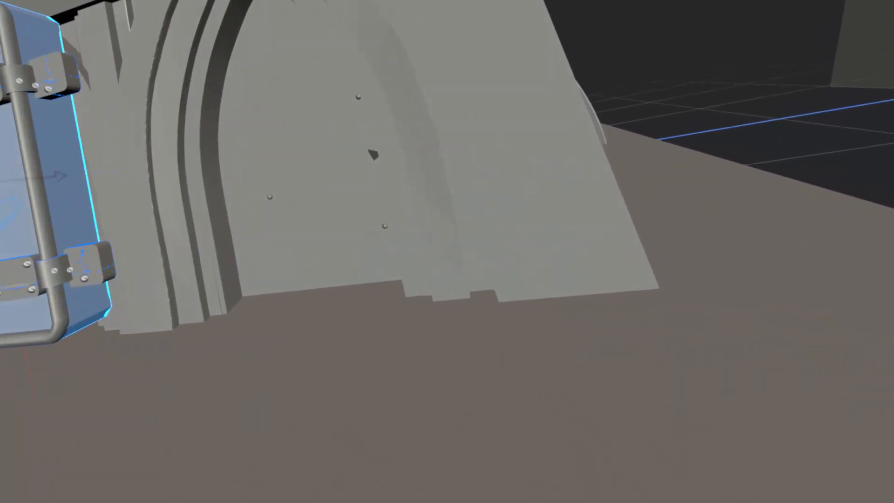
left_click_drag(17, 224, 223, 235)
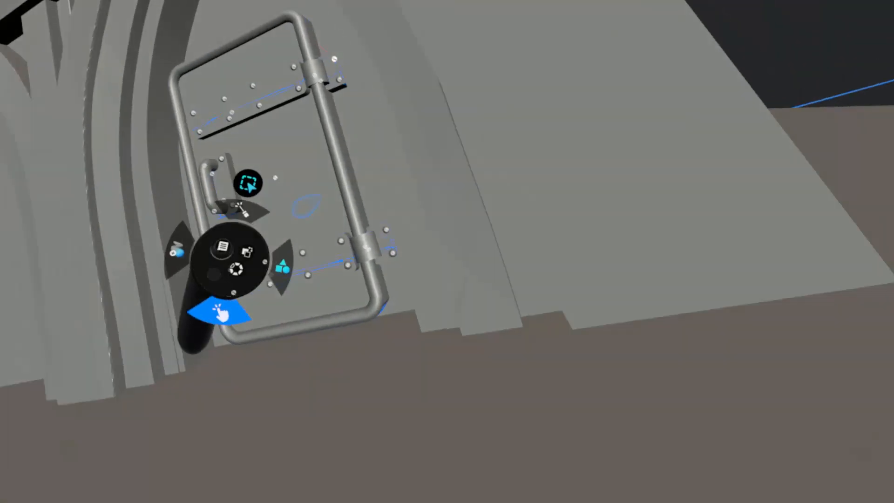
left_click_drag(248, 182, 3, 181)
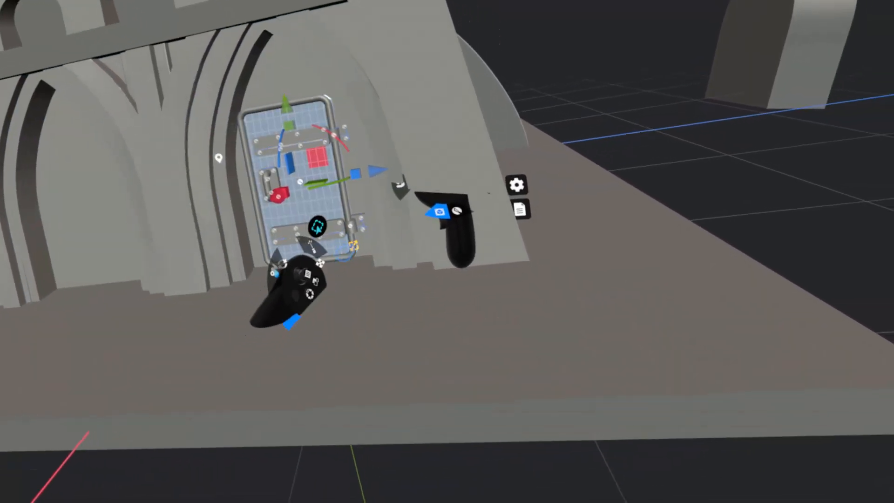
Widen the whole door assembly about 1.03 times, adjust its overall size, and parent the fittings to the door.
left_click_drag(356, 175, 377, 176)
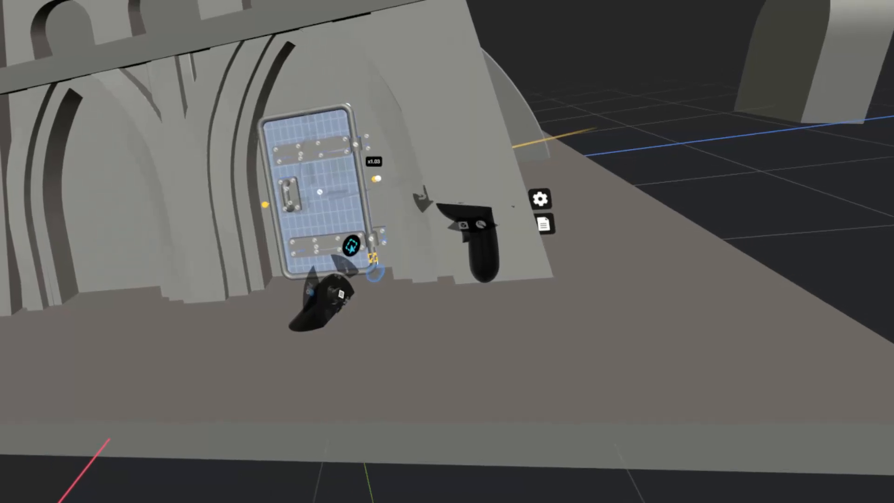
left_click_drag(376, 273, 373, 267)
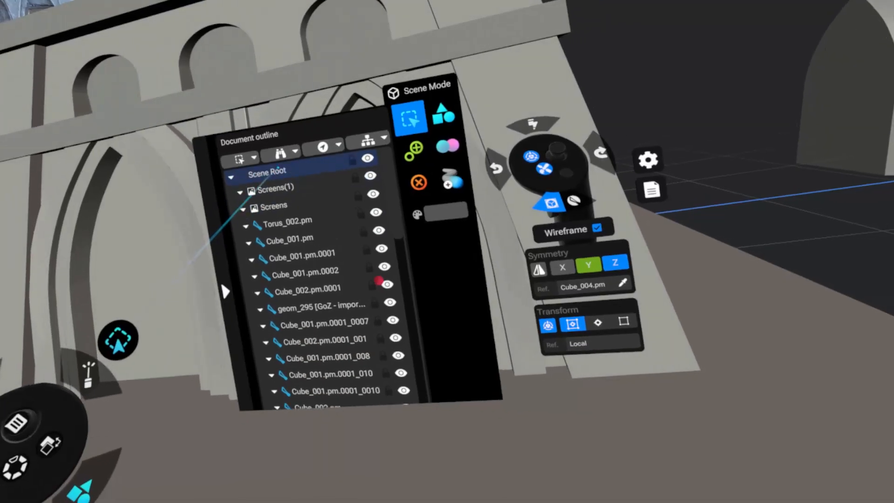
left_click(341, 149)
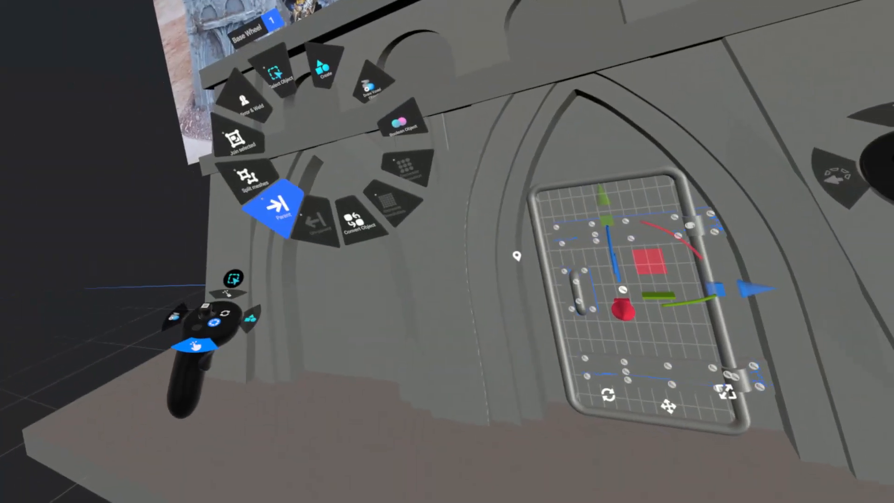
left_click(275, 205)
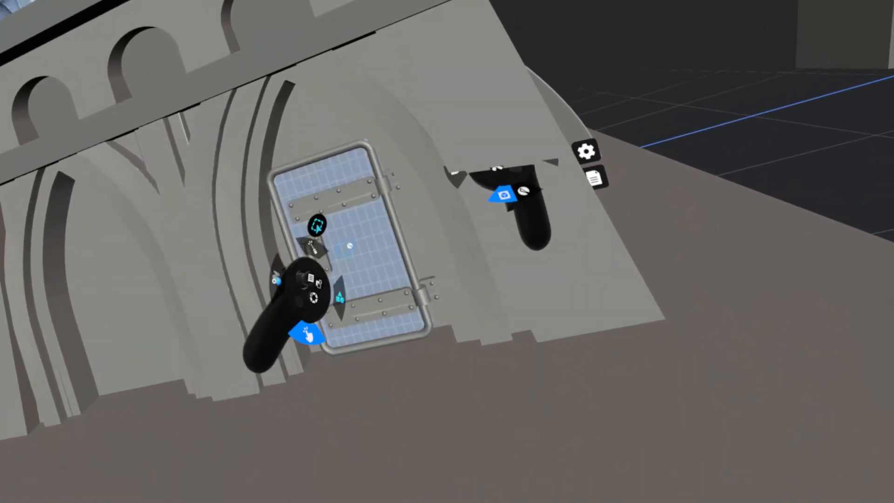
Place copies of the parented door in the building's arches and set one out in front of the wall.
left_click_drag(347, 245, 321, 256)
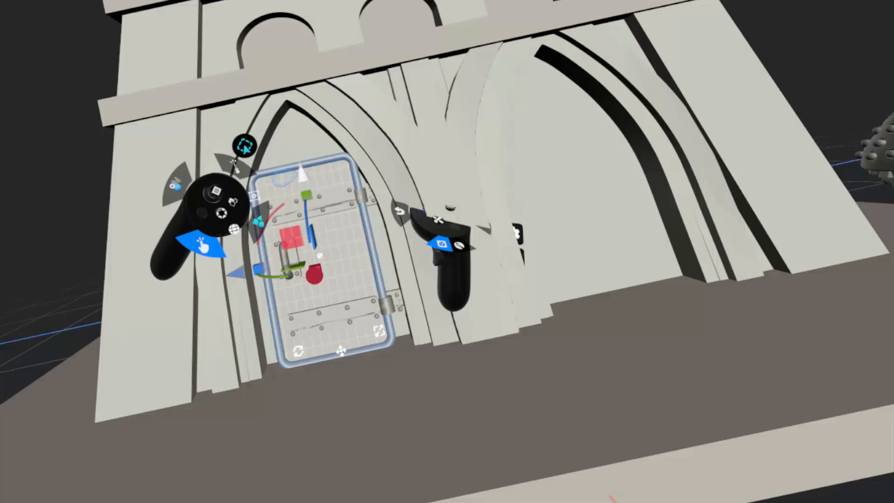
left_click_drag(303, 173, 293, 169)
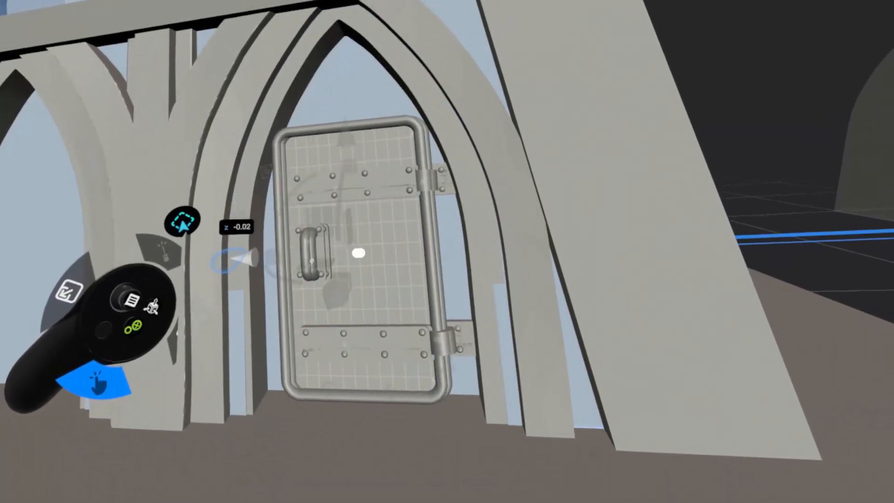
left_click_drag(237, 267, 69, 219)
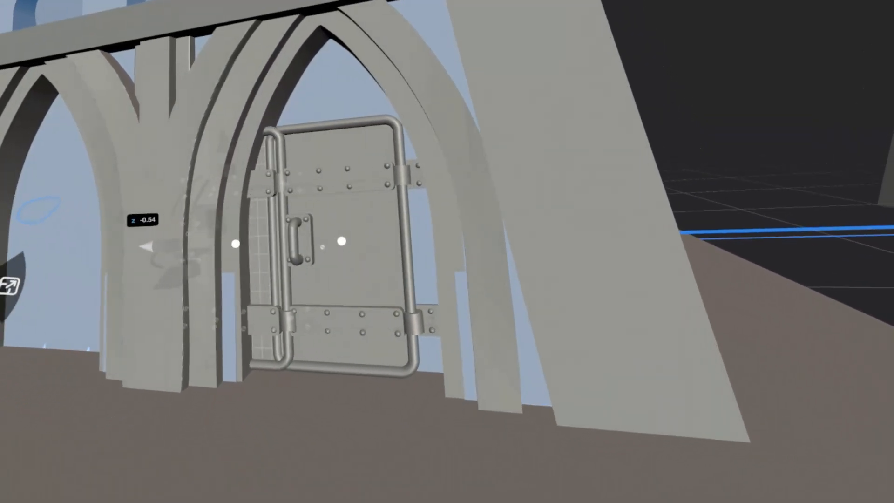
left_click_drag(243, 244, 241, 234)
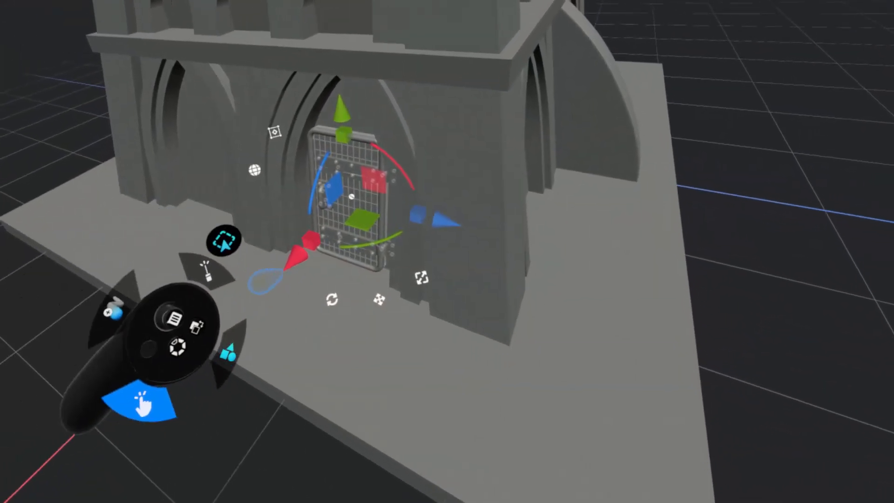
left_click_drag(260, 292, 254, 252)
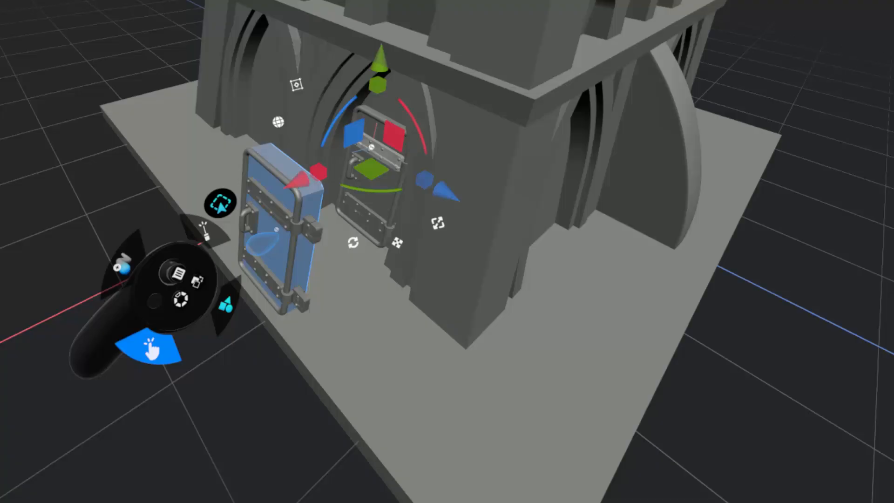
Pull the front door clear of the building and delete the duplicate door left in the arch.
left_click(263, 243)
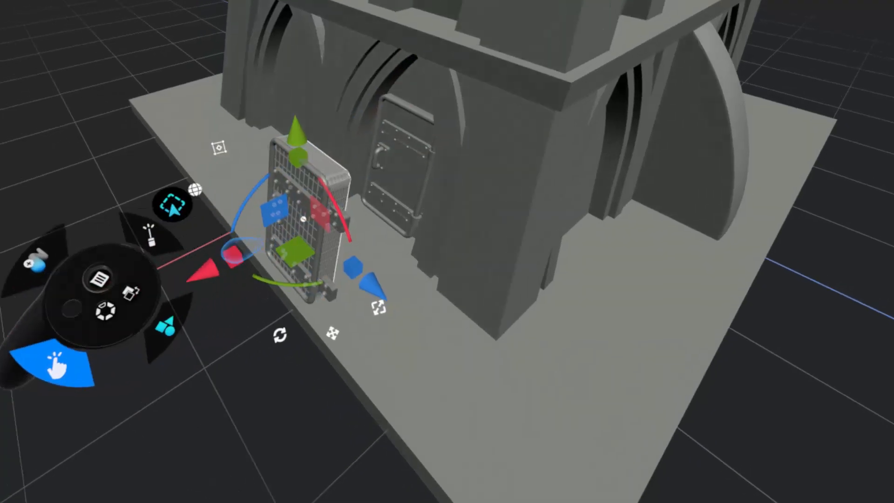
left_click_drag(200, 271, 1, 410)
left_click(302, 200)
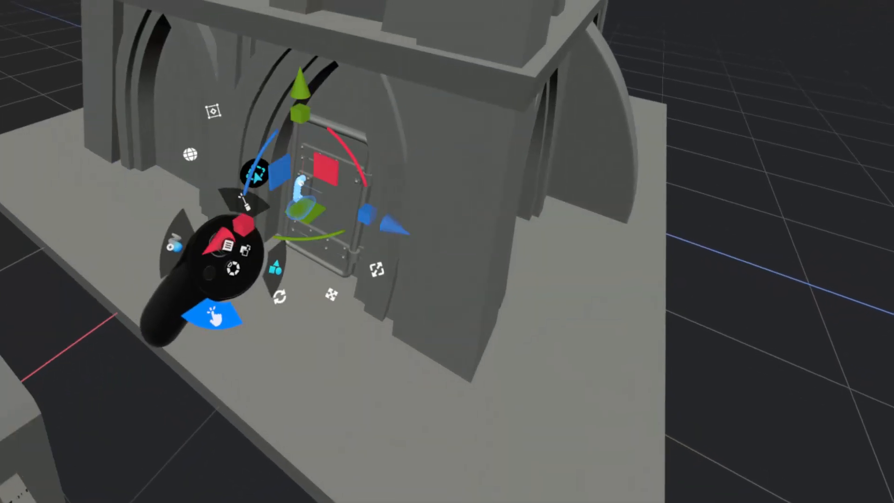
left_click_drag(316, 203, 225, 174)
key("Delete")
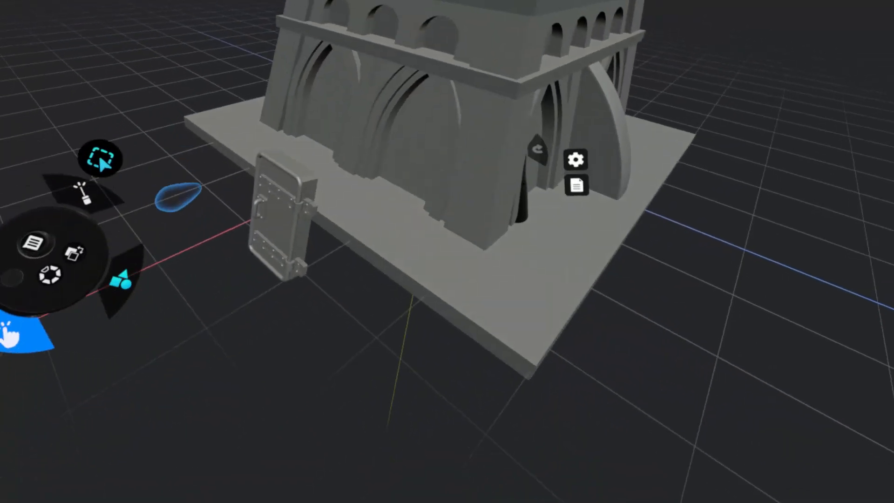
Move the remaining door back into the arch nearest the corner and adjust how deep it sits in the wall.
left_click(278, 207)
left_click_drag(207, 263, 212, 218)
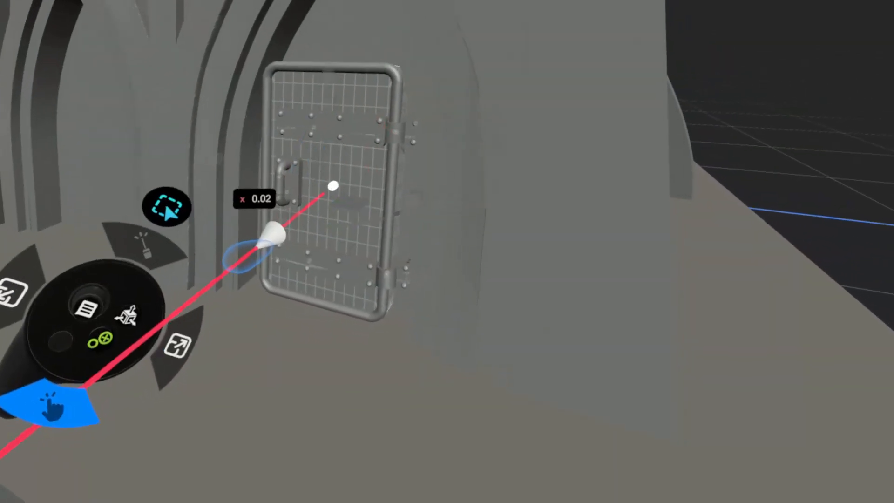
left_click_drag(275, 235, 150, 329)
left_click_drag(260, 276, 285, 289)
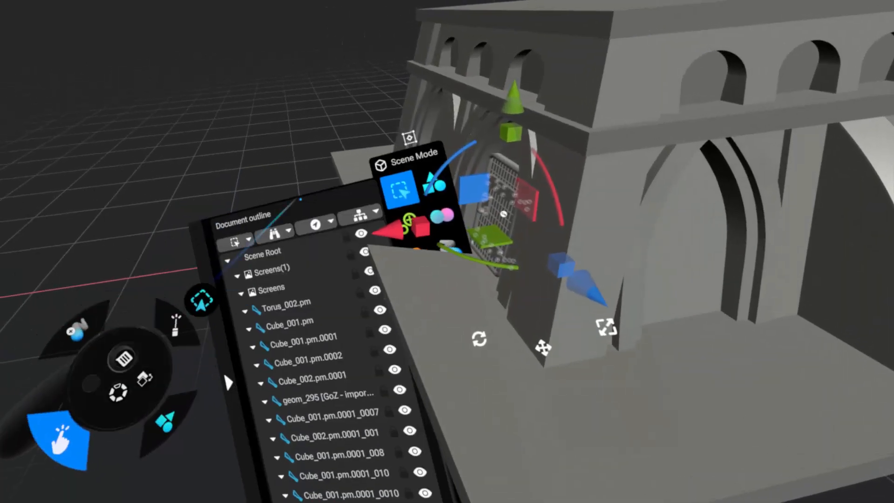
Try cloning the door, moving the copy along X to the opposite side of the building and flipping it on X.
left_click(317, 217)
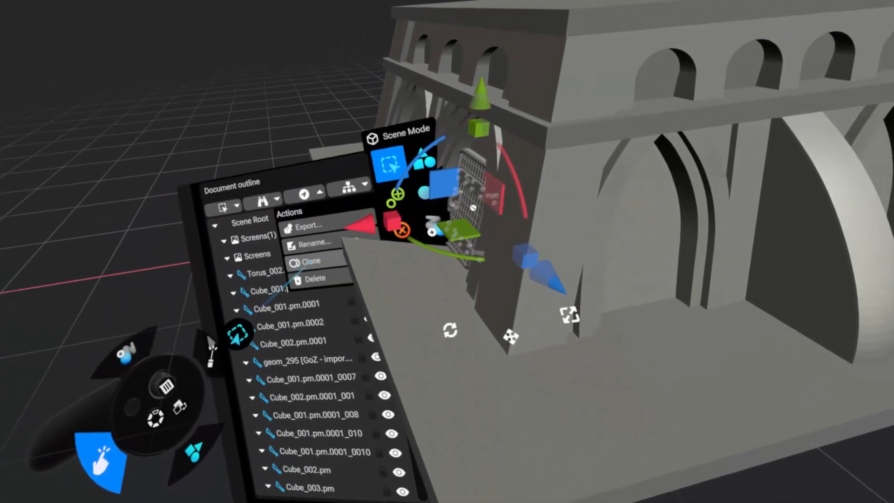
left_click(311, 261)
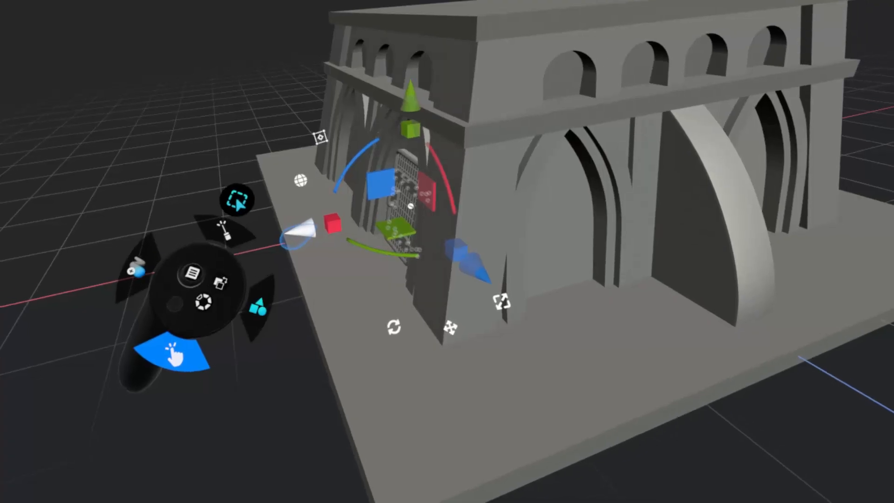
left_click_drag(298, 232, 183, 228)
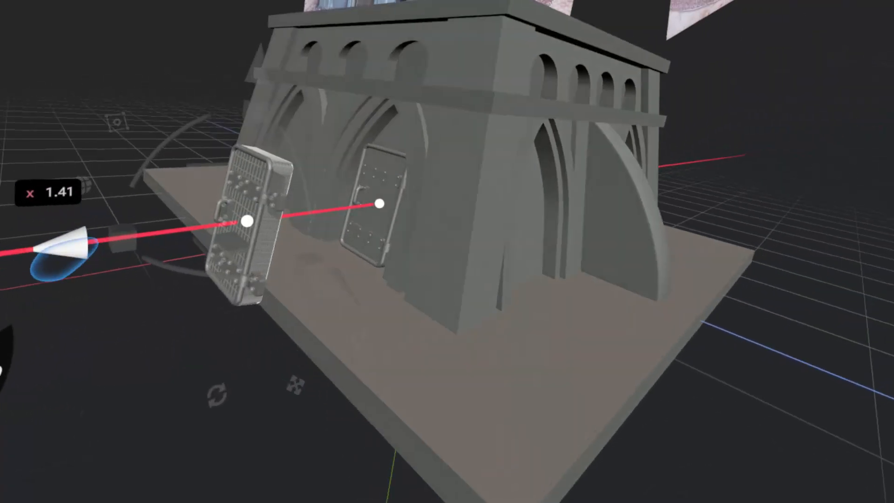
mouse_move(64, 259)
left_mouse_down()
mouse_move(104, 278)
mouse_move(104, 261)
mouse_move(4, 261)
mouse_move(78, 305)
left_mouse_up()
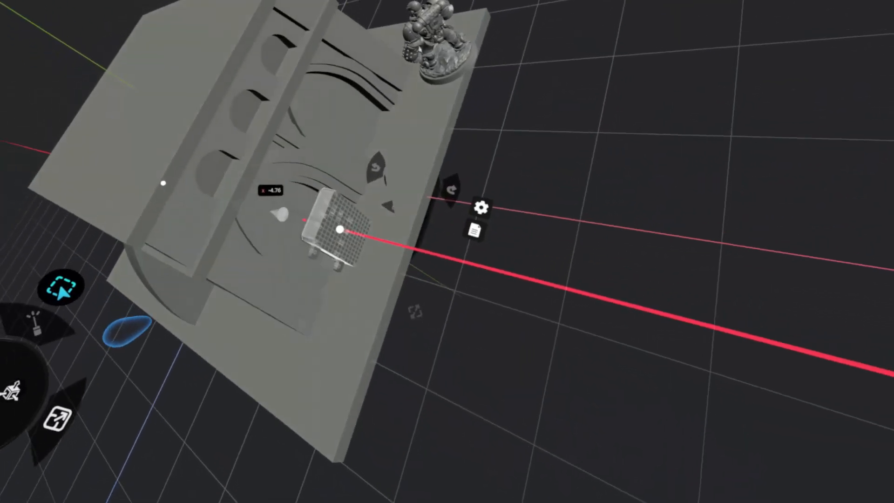
left_click_drag(164, 183, 161, 186)
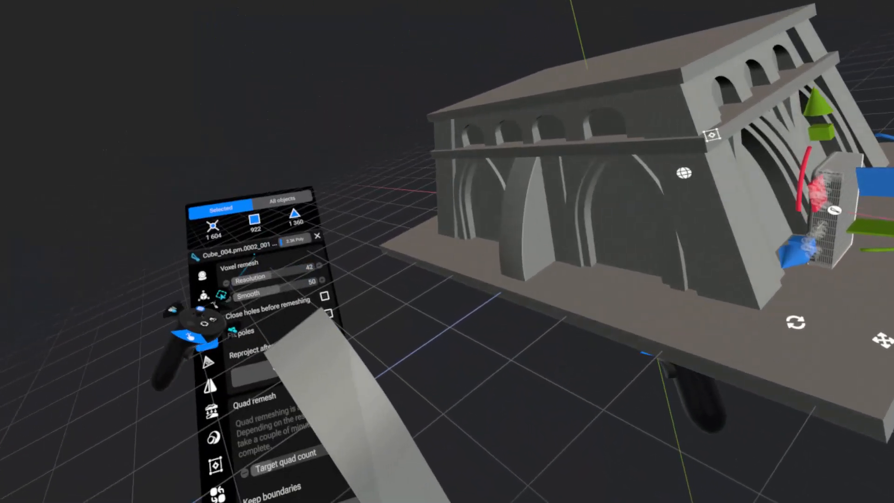
left_click(264, 328)
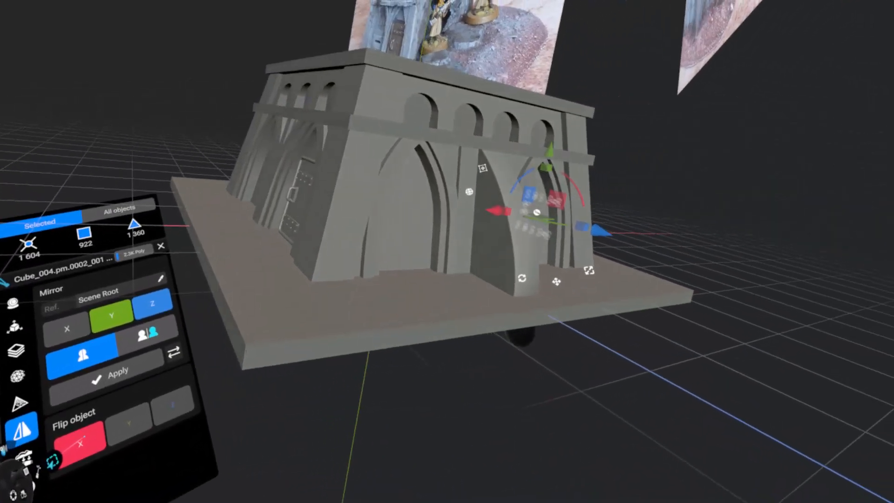
left_click(84, 437)
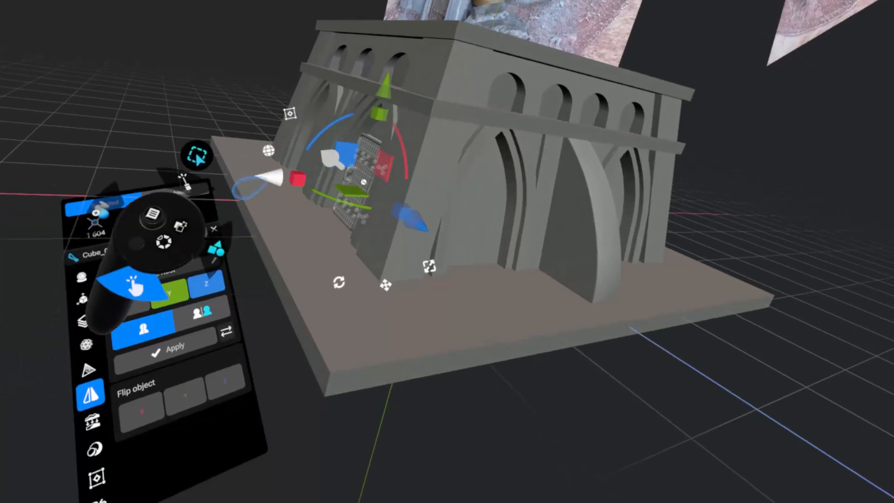
Mirror a copy of the door across the Scene Root's X axis onto the opposite wall.
left_click_drag(262, 182, 148, 161)
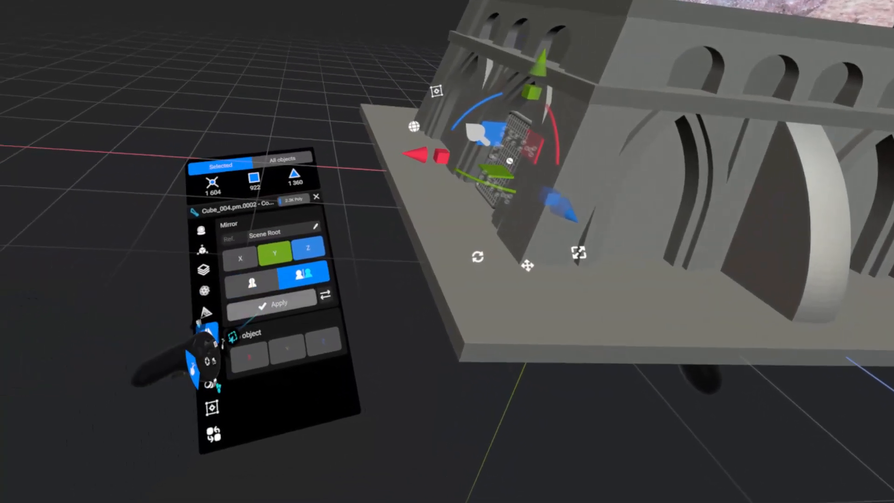
left_click(238, 260)
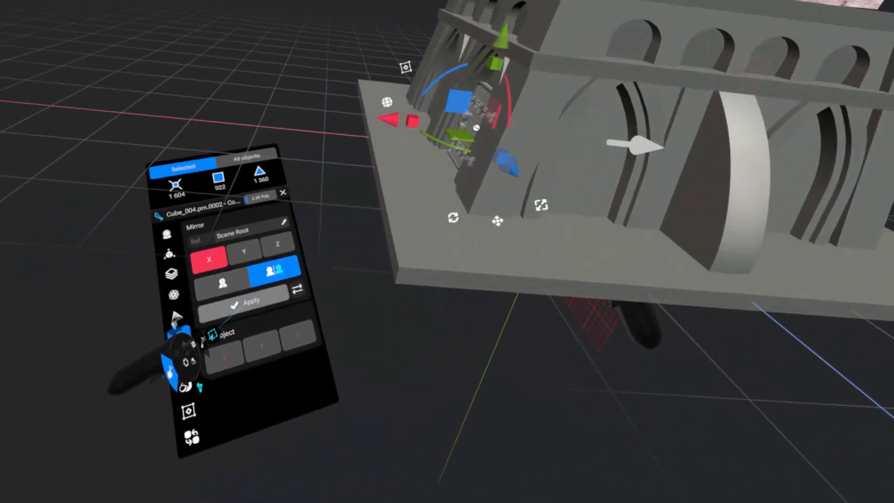
left_click(238, 307)
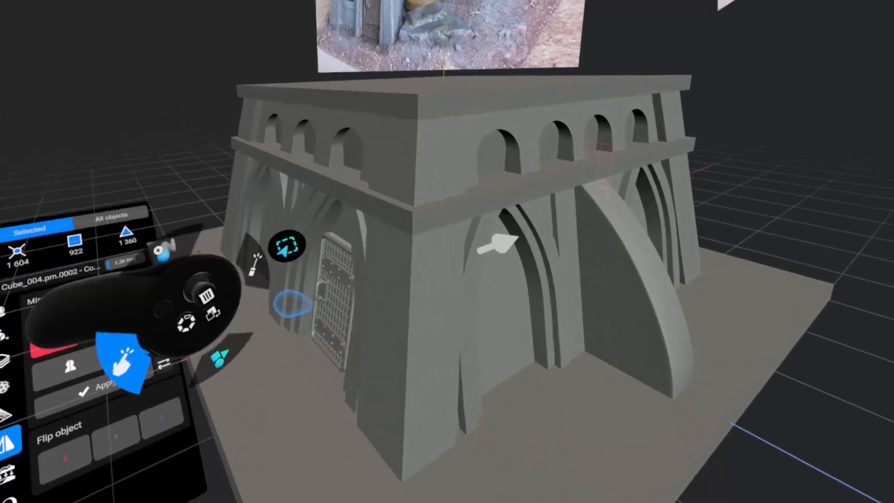
Clone the door's upper strap plate, move the copy into the neighbouring empty arch, and un-parent it.
middle_click_drag(497, 244, 323, 208)
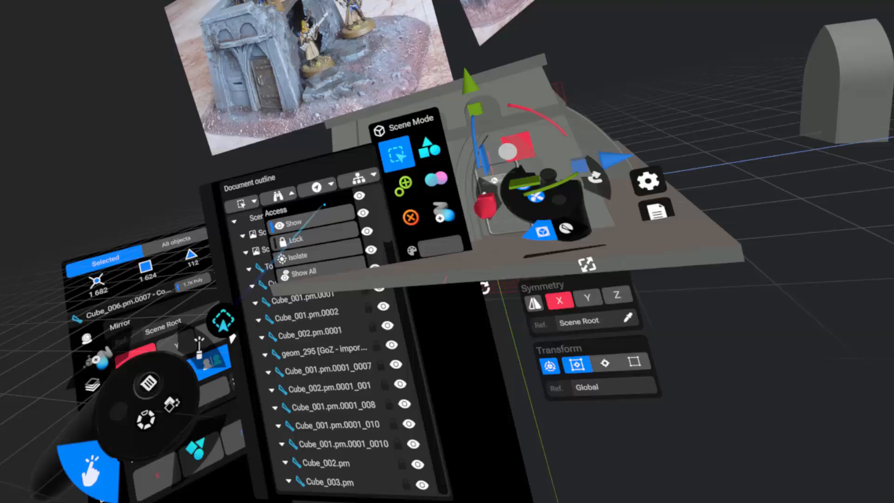
left_click(315, 185)
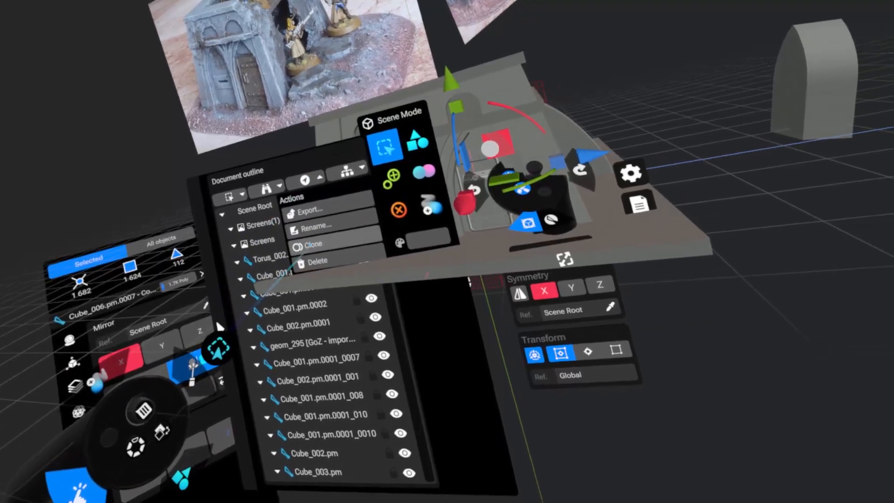
left_click(311, 244)
left_click_drag(393, 188, 393, 190)
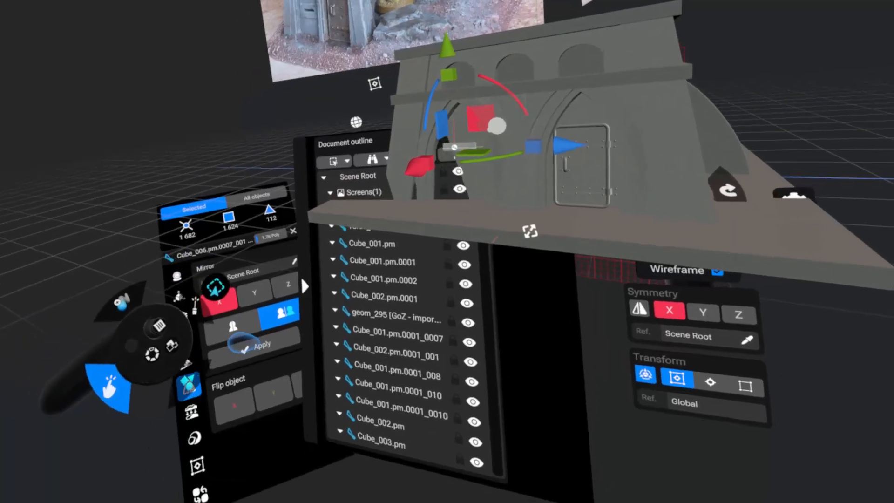
left_click(163, 312)
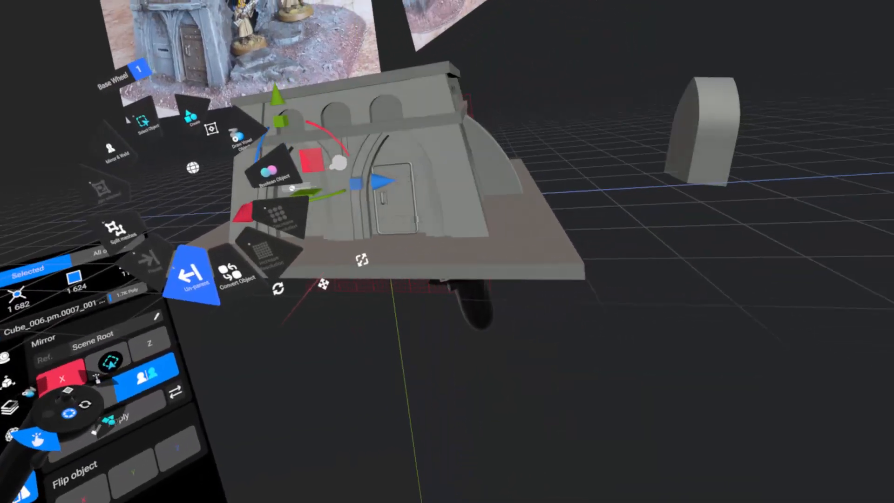
left_click(333, 239)
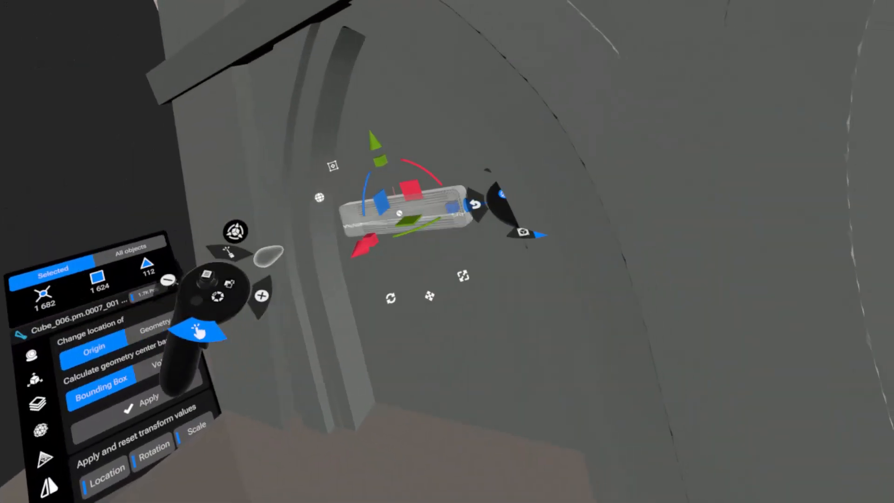
Place the rounded bar template Cube_001.pm as a polymesh in front of the plate in the empty arch.
left_click(257, 86)
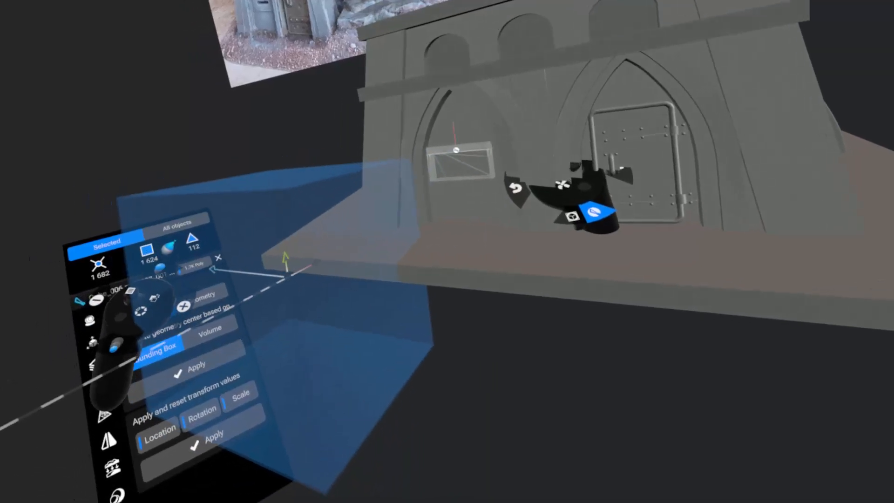
left_click(293, 80)
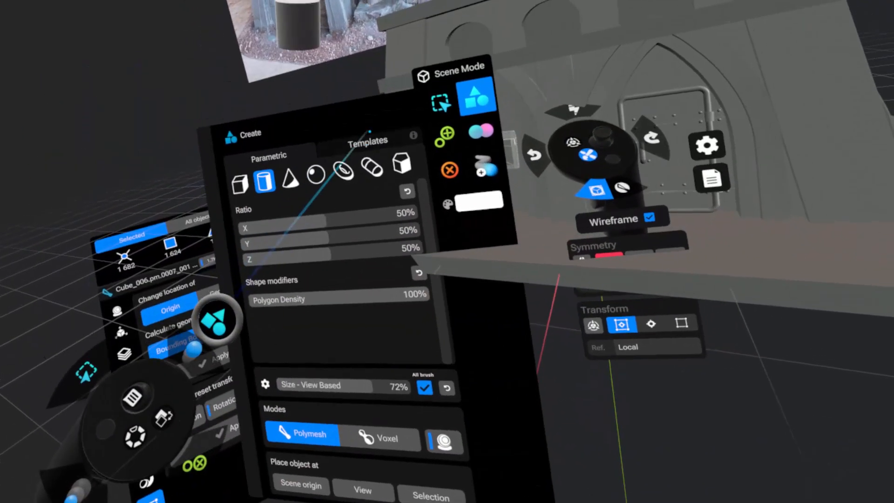
left_click(376, 128)
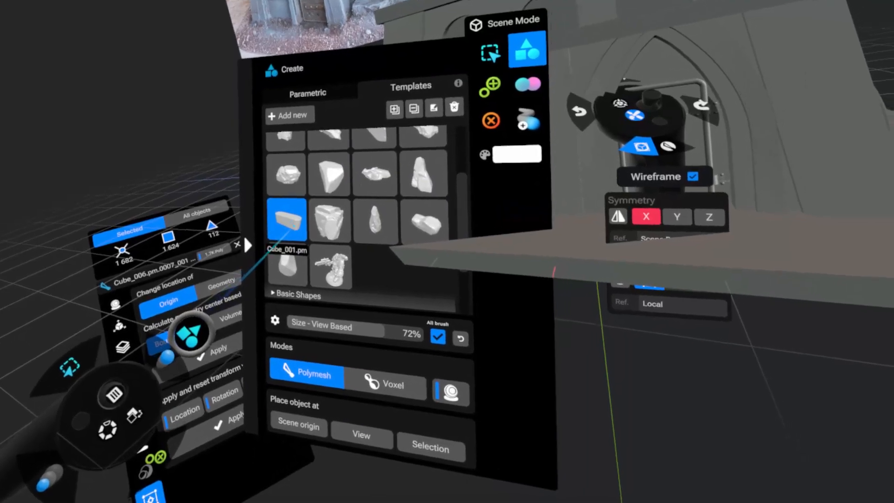
left_click(291, 224)
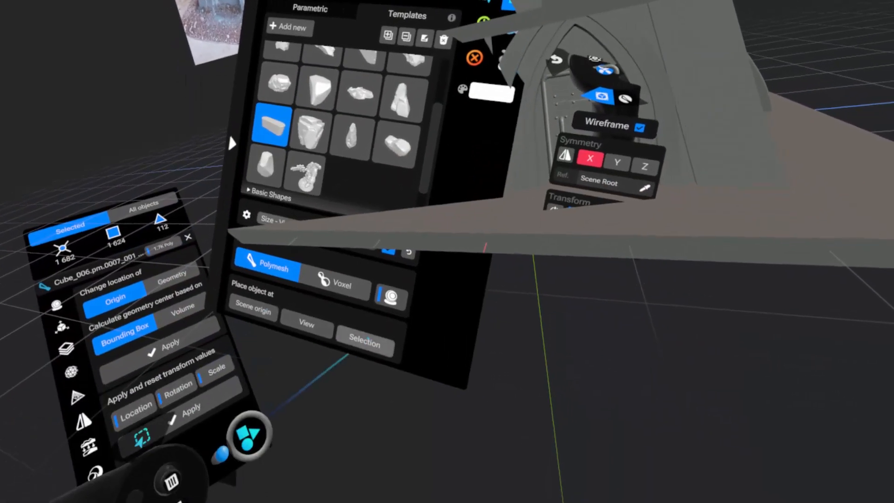
left_click(376, 321)
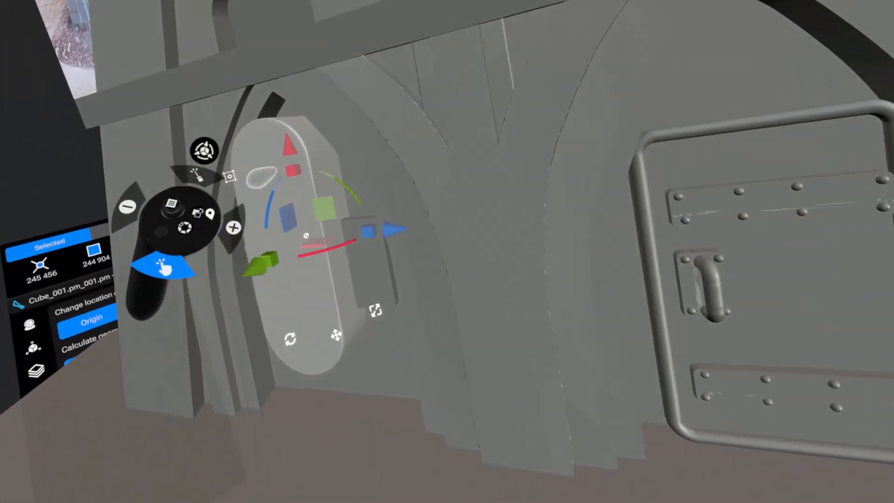
Rotate the rounded bar to lie horizontally, shrink it to fit the plate, and align it over the plate's middle.
left_click_drag(334, 190, 201, 174)
left_click_drag(368, 294, 255, 249)
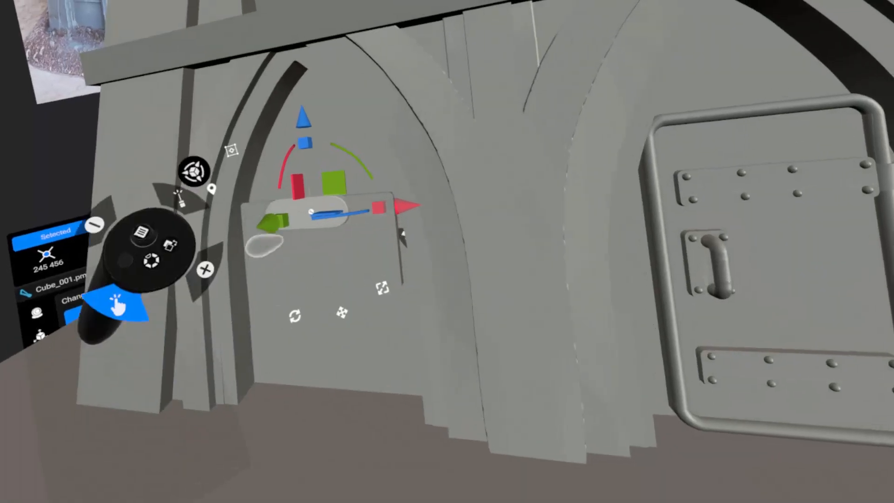
left_click_drag(291, 117, 287, 139)
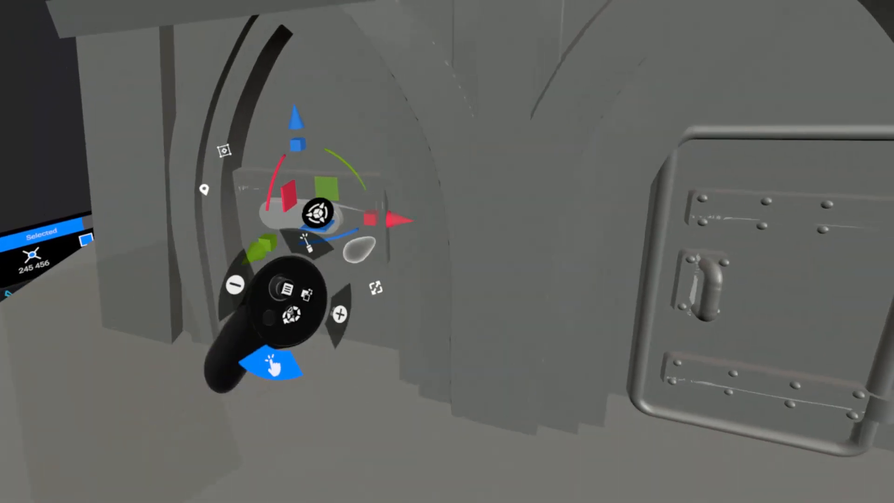
left_click_drag(398, 220, 384, 215)
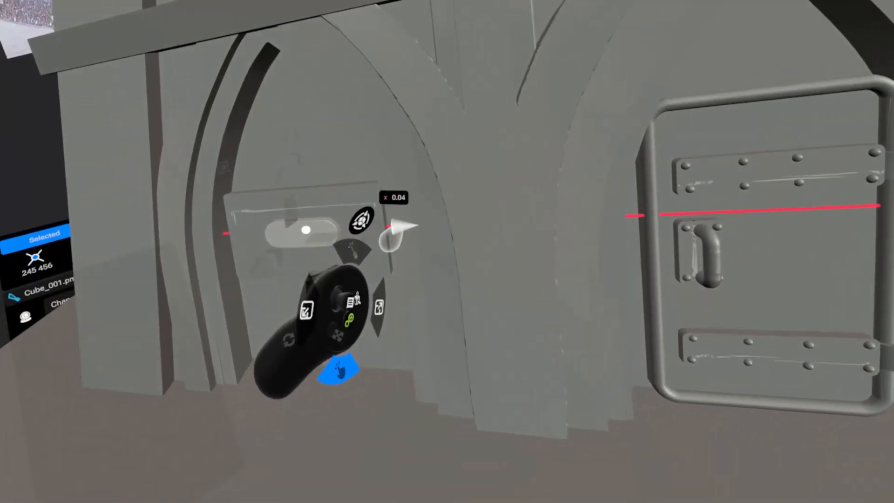
left_click_drag(397, 227, 404, 222)
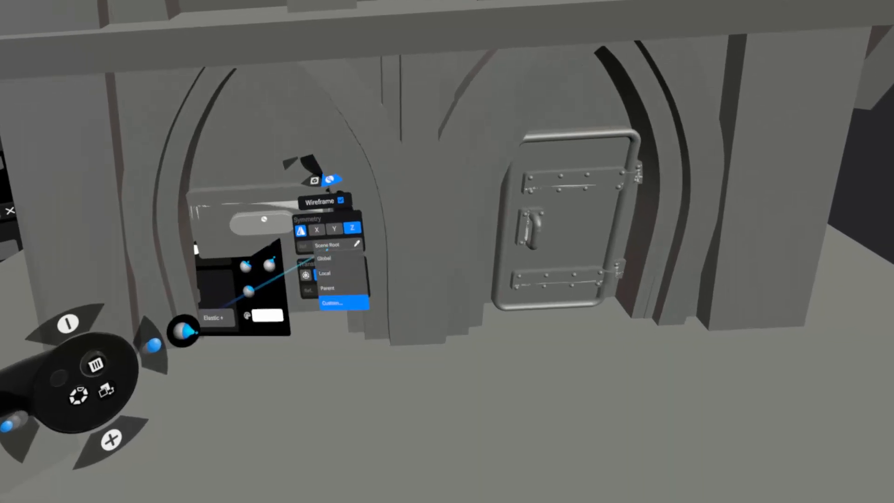
Lengthen the rounded bar with the symmetry reference set to Local and the X axis added to Y and Z.
left_click(317, 273)
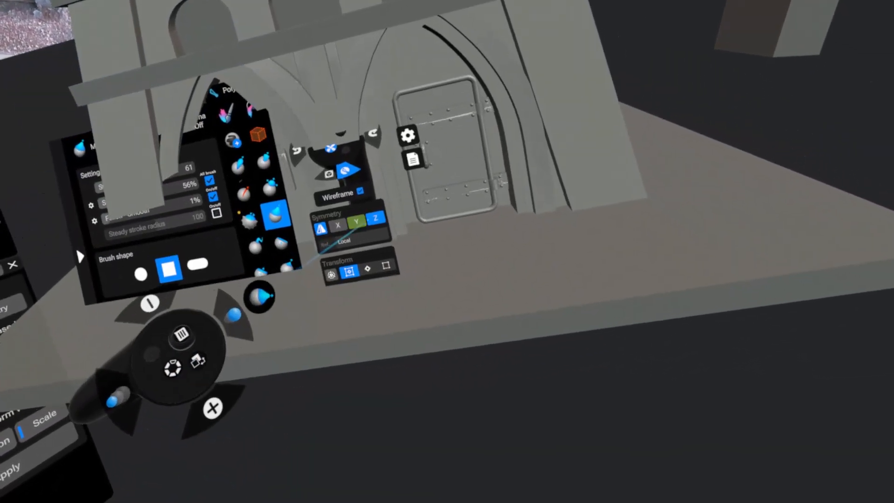
left_click(338, 227)
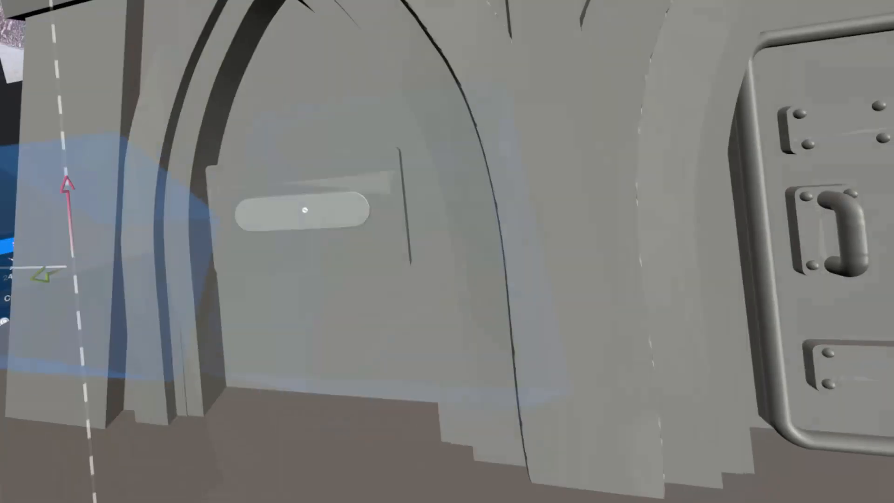
Scale the rounded bar to about 0.95 and adjust how far it protrudes from the plate.
left_click(320, 198)
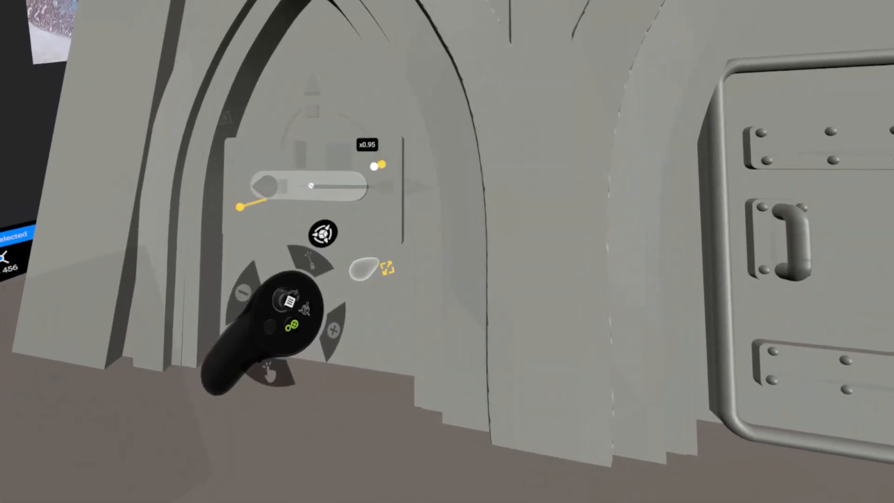
left_click_drag(365, 268, 298, 260)
left_click_drag(275, 133, 275, 135)
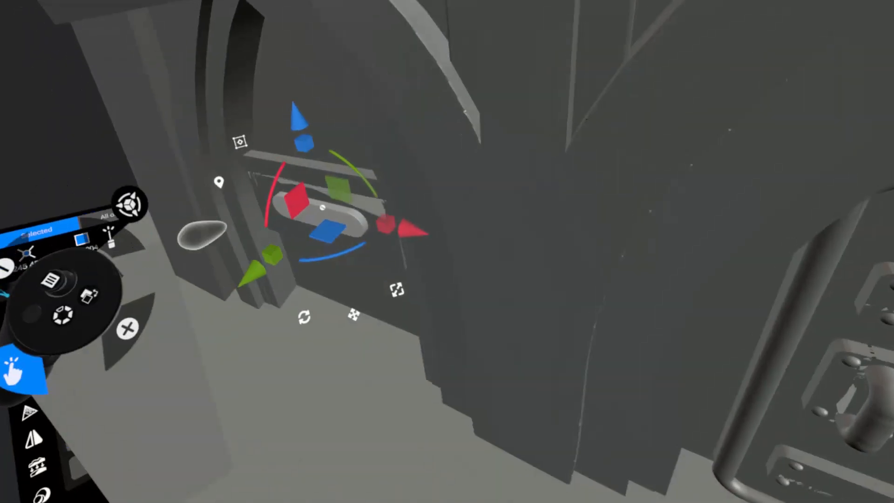
left_click_drag(255, 265, 193, 309)
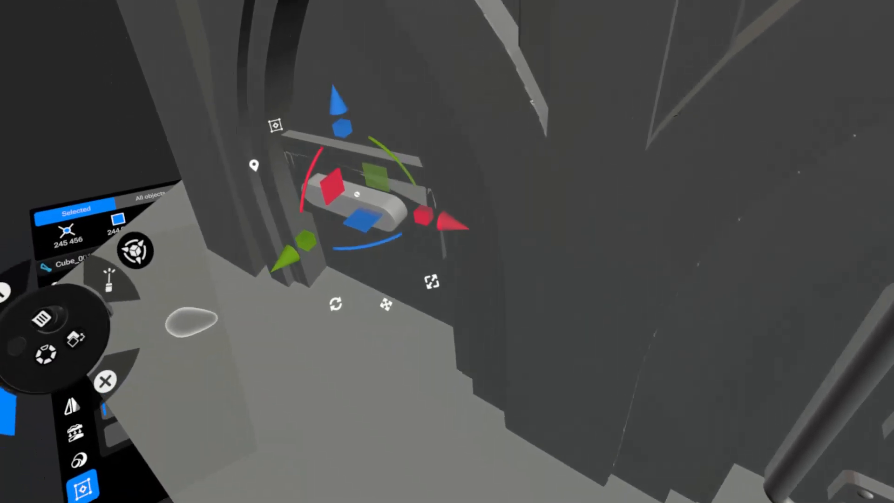
mouse_move(264, 272)
left_mouse_down()
mouse_move(282, 261)
mouse_move(257, 277)
left_mouse_up()
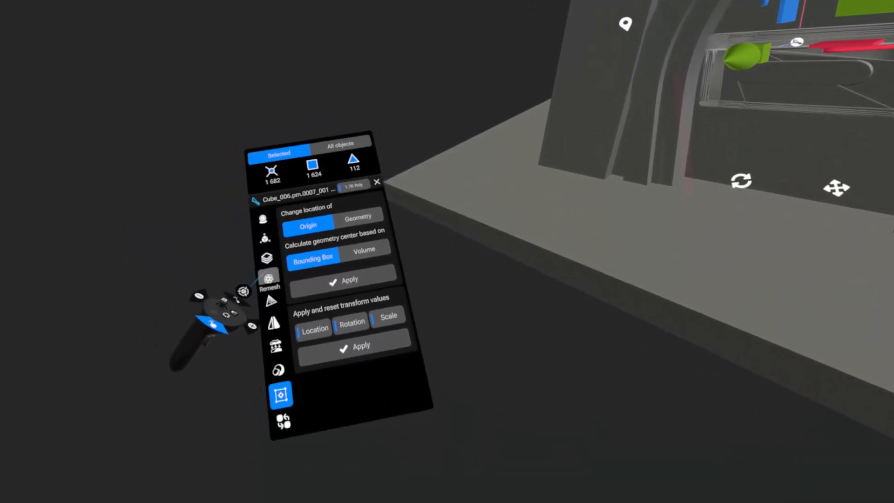
Voxel-remesh the slotted plate in the arch at resolution 42 with smooth 50 and reprojection enabled.
left_click(269, 278)
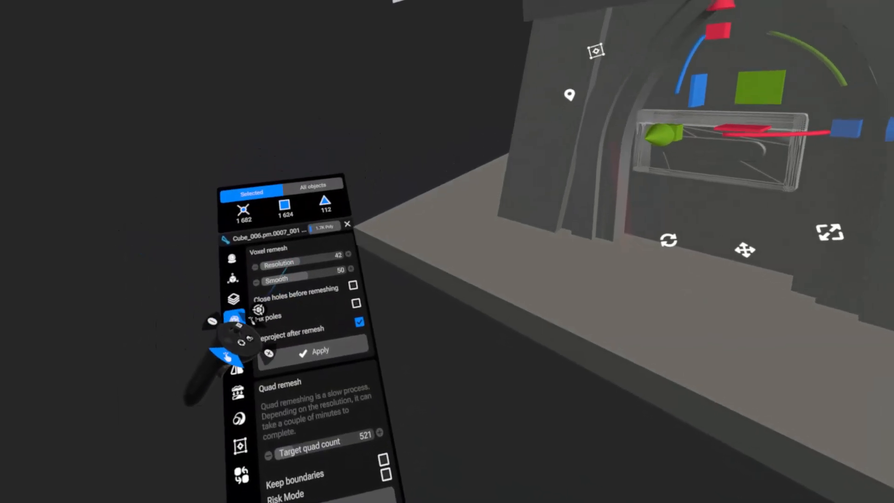
left_click(280, 344)
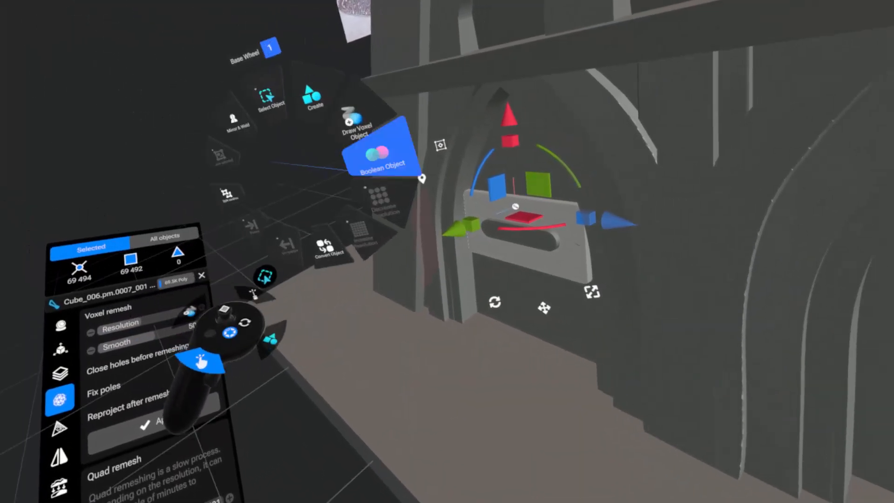
Subtract the rounded bar Cube_001.pm_001.pm from the plate Cube_006.pm.0007_001 and adjust the plate's depth against the arch wall.
left_click(380, 155)
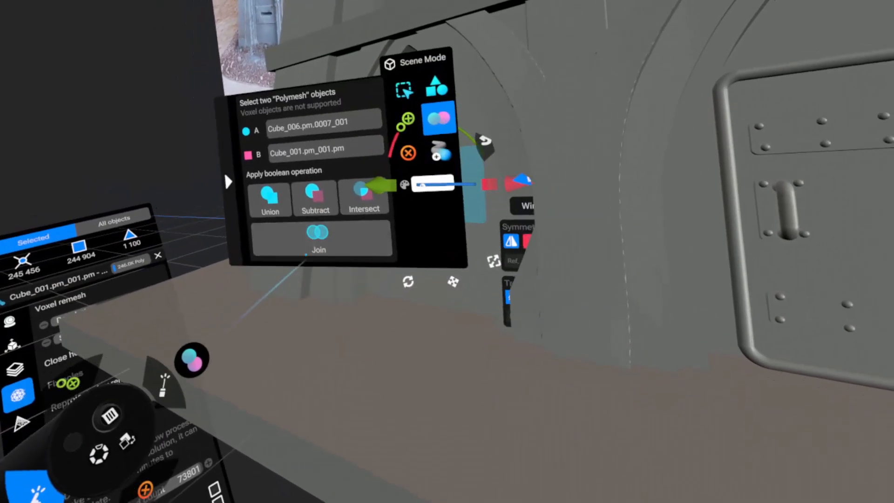
left_click(304, 204)
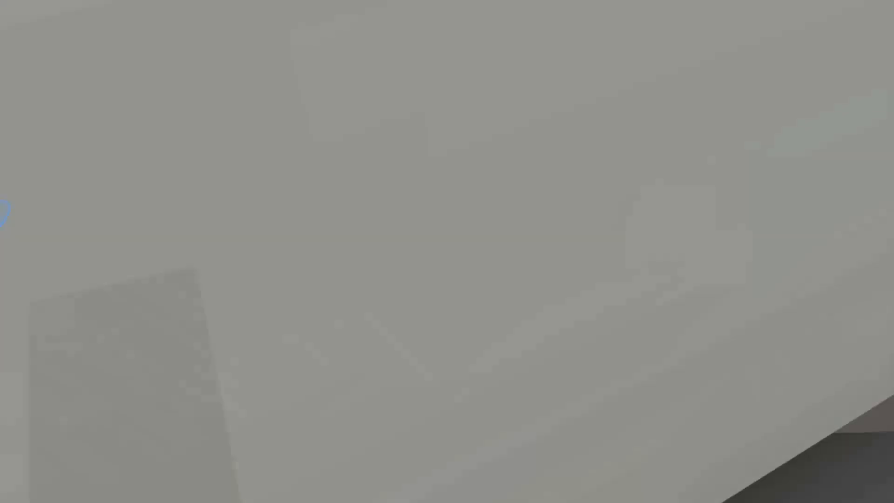
left_click(247, 285)
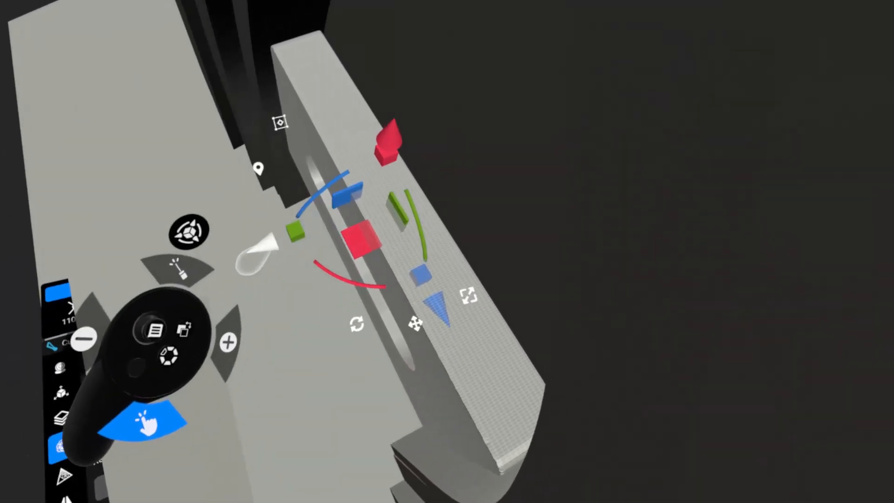
left_click_drag(257, 256, 288, 237)
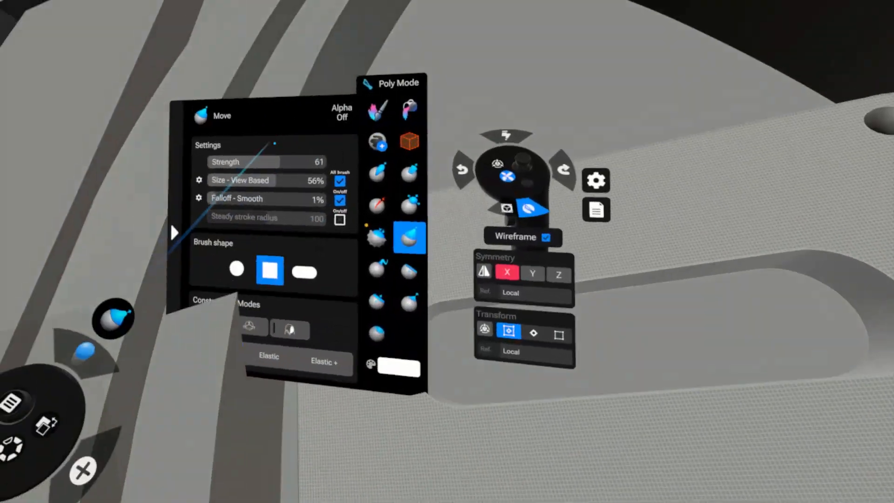
Configure the Move brush with Elastic mode, a round shape, size 49% and falloff 46%.
left_click(307, 245)
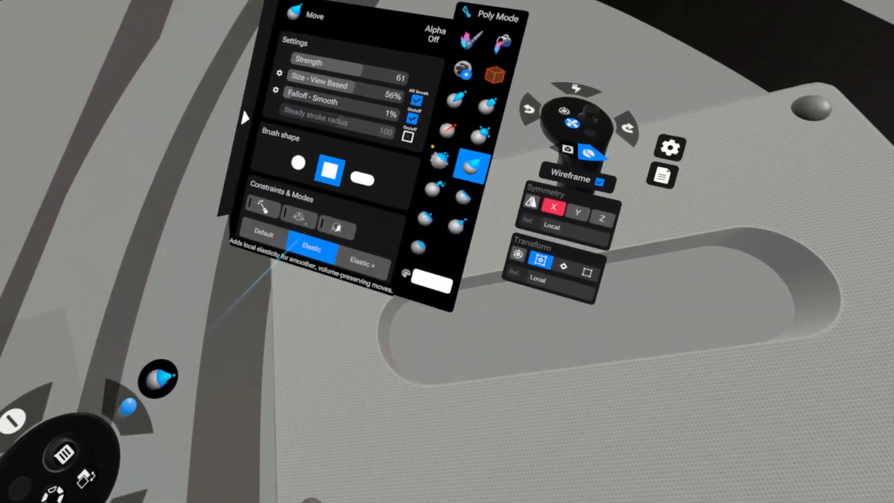
left_click(287, 178)
left_click_drag(267, 120, 366, 146)
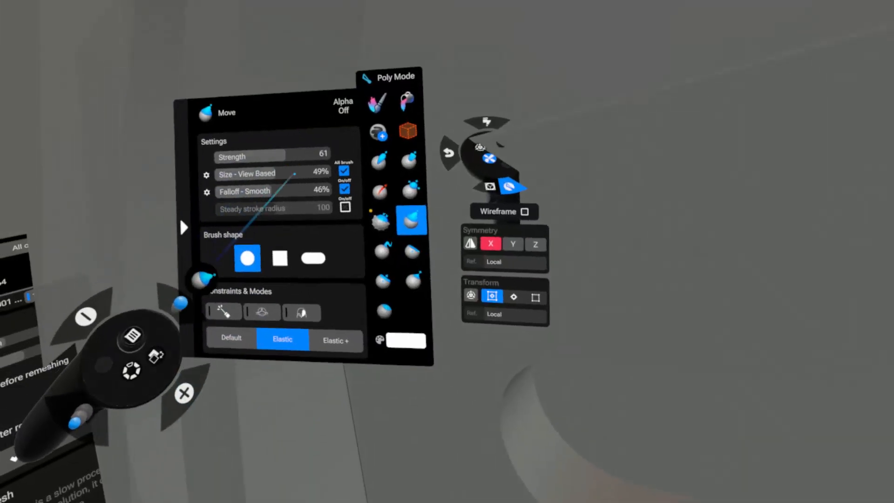
left_click_drag(298, 183, 332, 190)
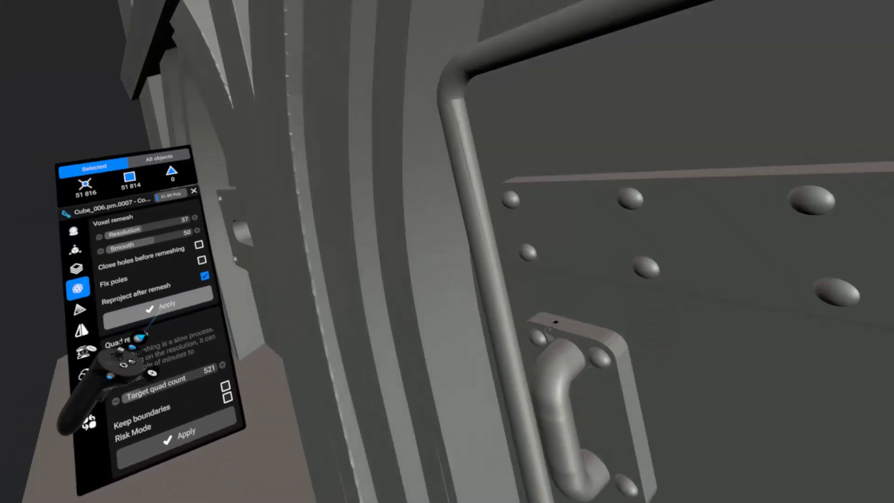
Undo the voxel remesh of the riveted plate on the door.
key("ctrl+z")
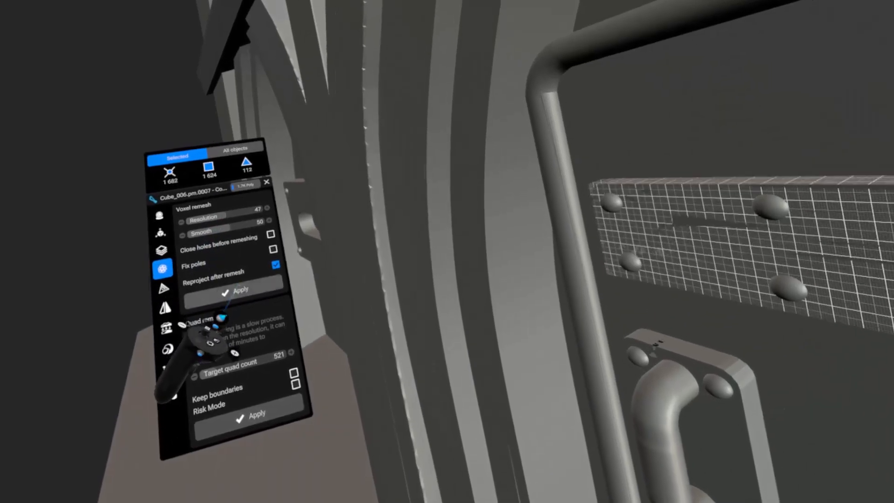
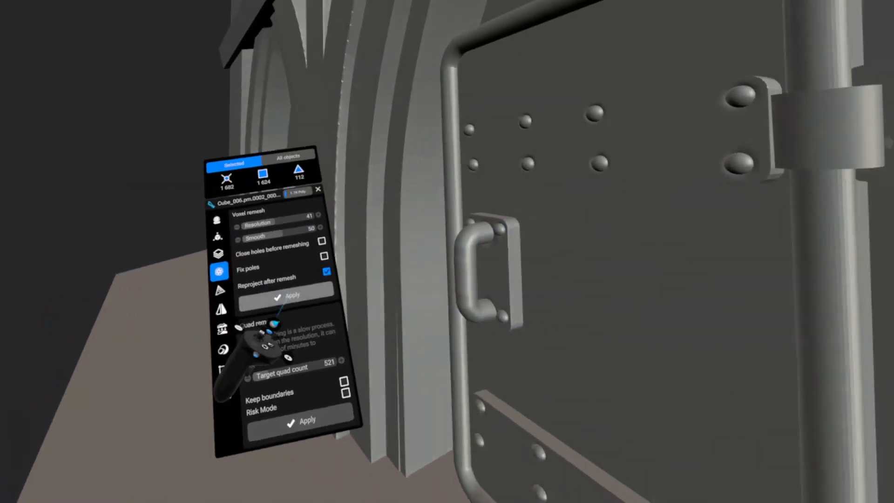
Voxel-remesh the selected door plate at resolution 41 with smooth 50 and reprojection, and adjust the slotted plate's depth in the arch.
left_click(281, 302)
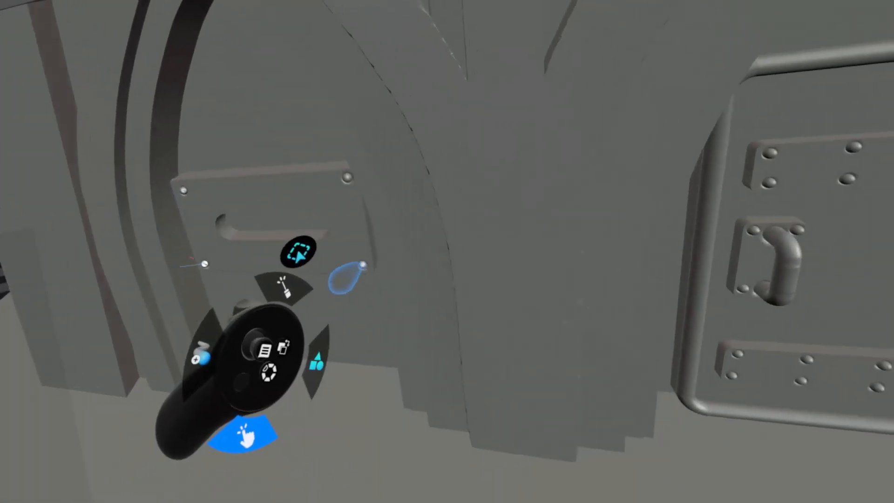
left_click(293, 221)
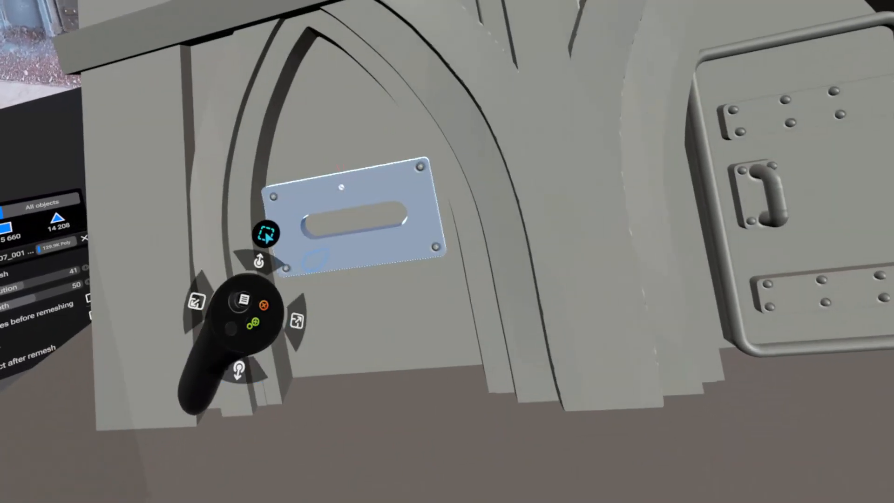
left_click_drag(317, 261, 255, 291)
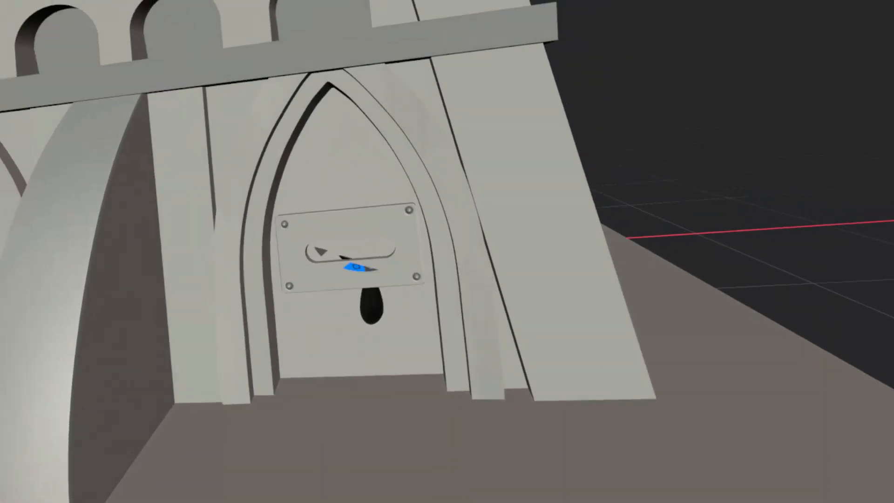
middle_click_drag(359, 267, 290, 245)
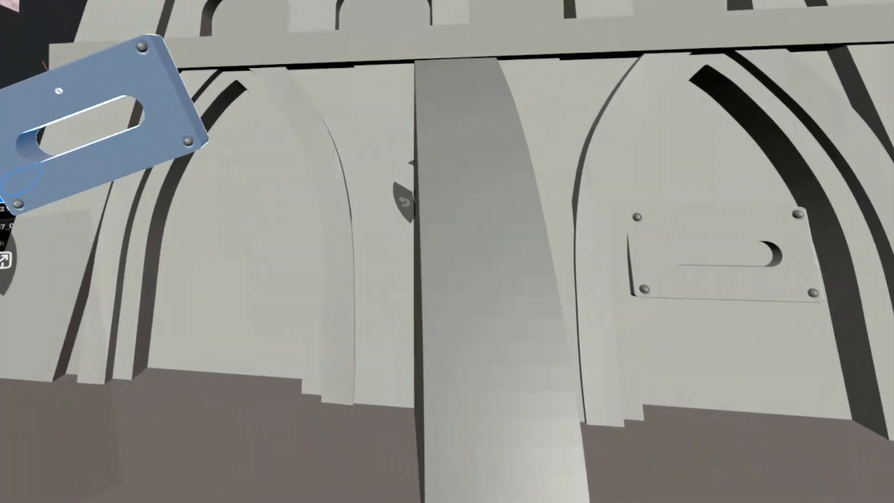
left_click_drag(97, 98, 308, 249)
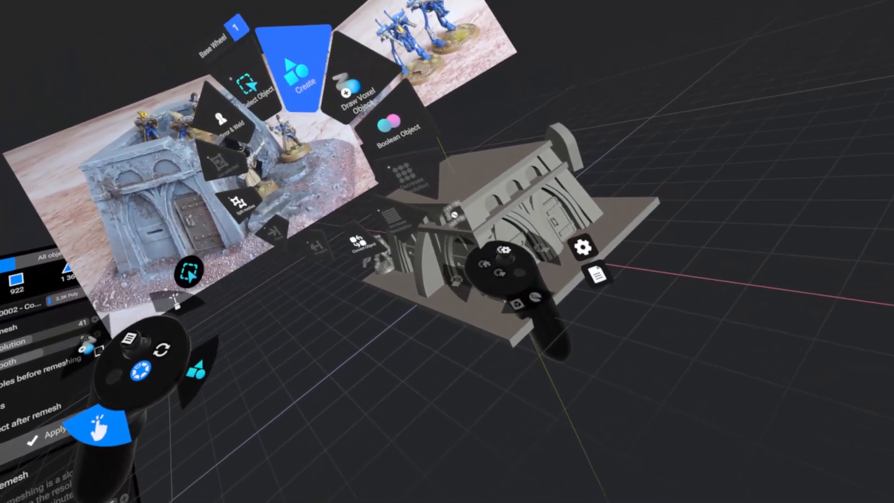
Create a parametric cylinder beside the building with angle snapping at 90°.
left_click(301, 74)
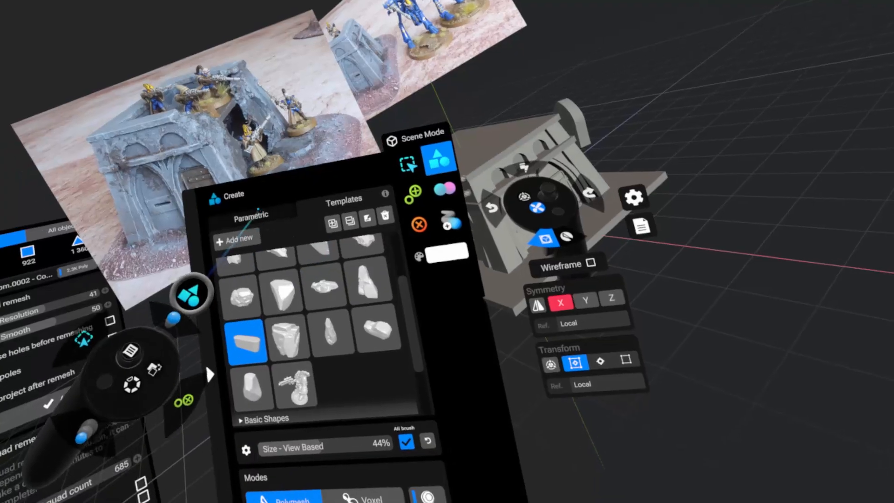
left_click(251, 217)
left_click(256, 236)
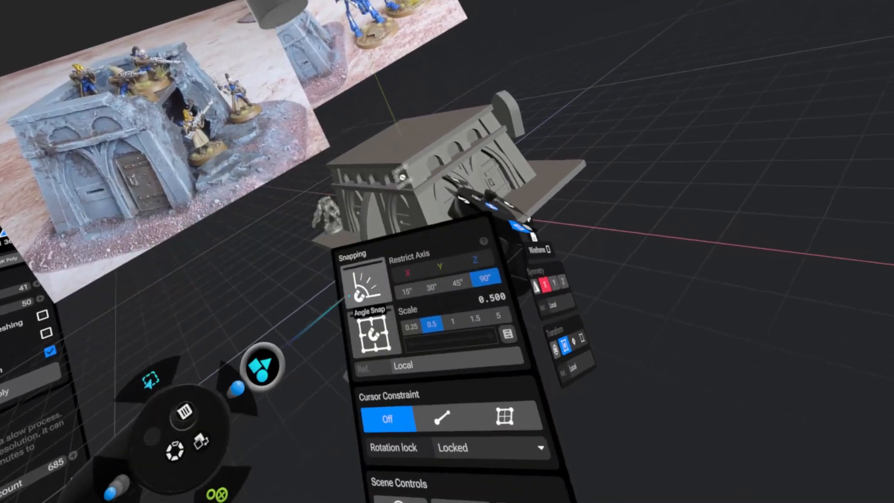
left_click(373, 286)
left_click(299, 280)
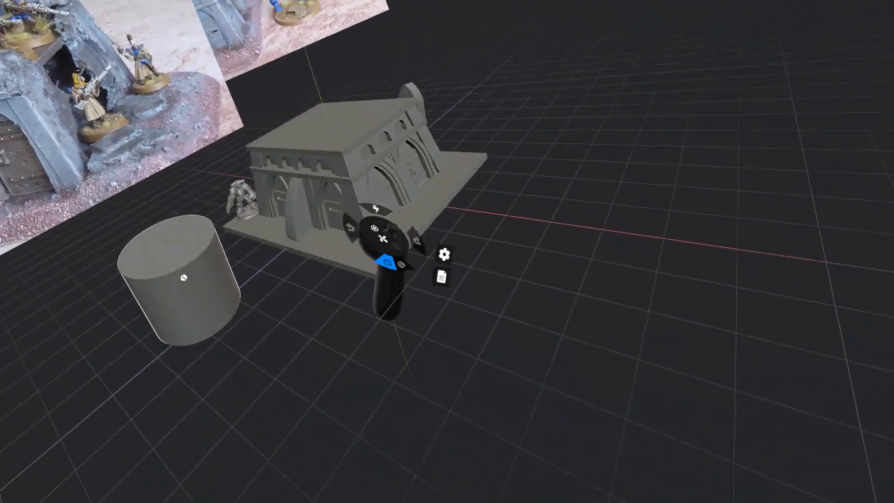
Shape the cylinder into a tall bar with a thin rib along its side and voxel-remesh it at resolution 41 with smooth 50.
key("g")
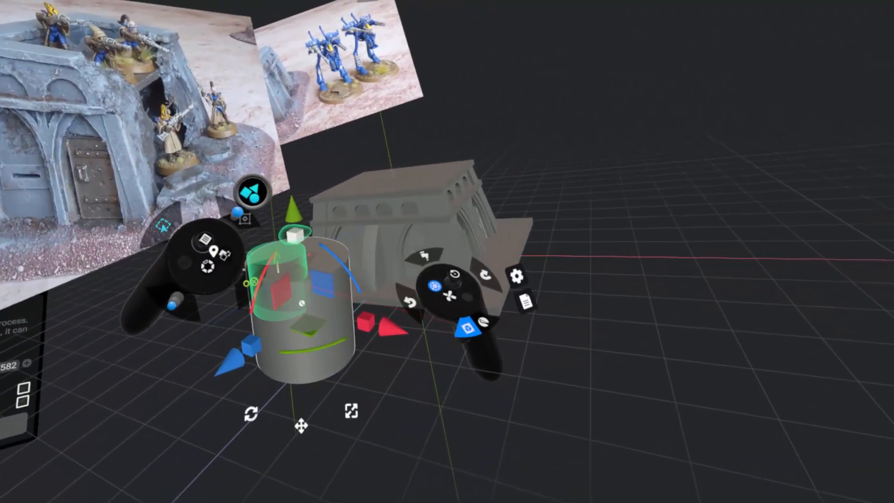
left_click_drag(293, 236, 242, 1)
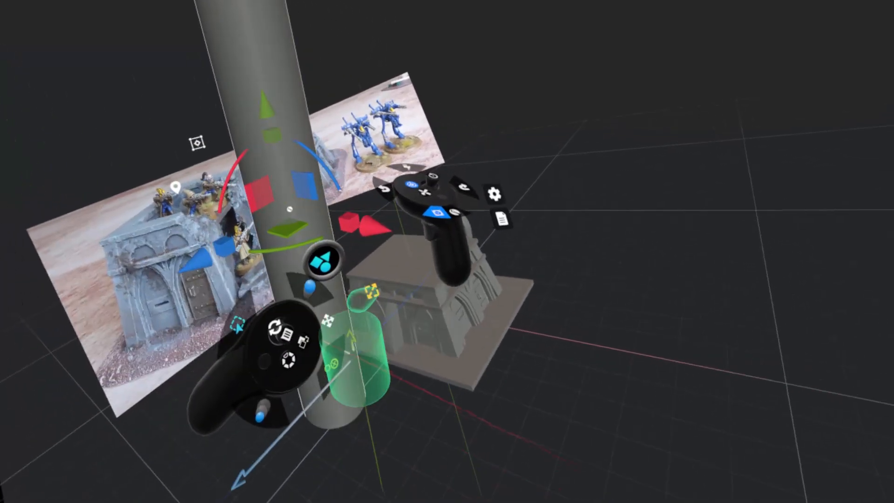
left_click_drag(366, 188, 319, 204)
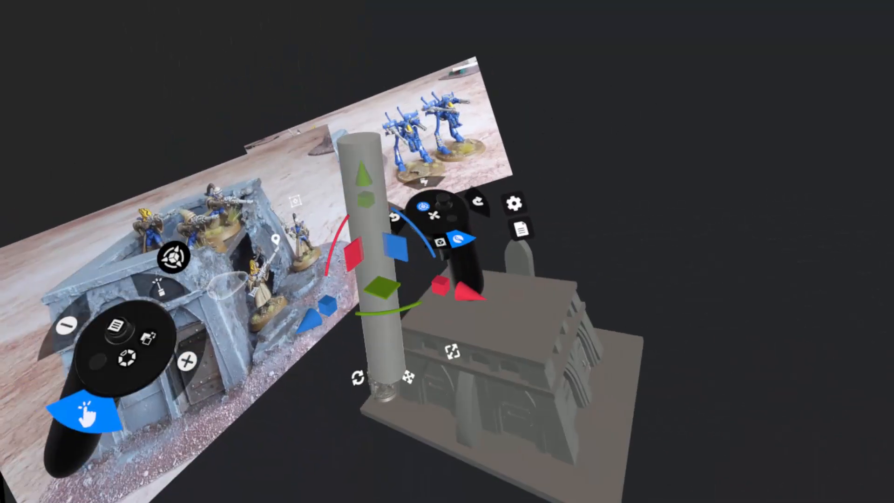
left_click_drag(311, 319, 279, 344)
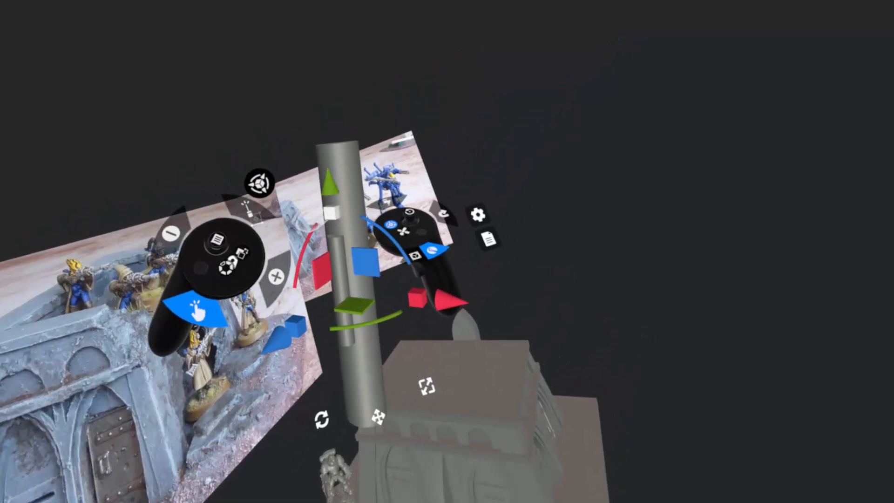
left_click_drag(315, 129, 297, 0)
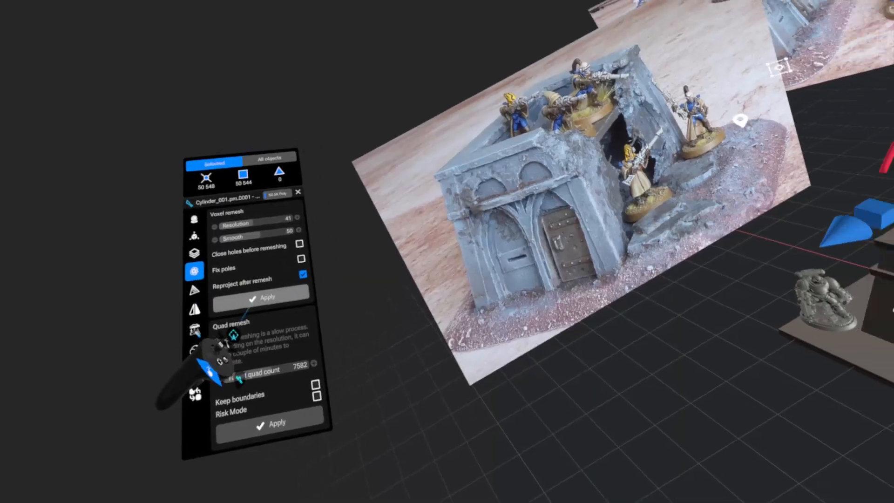
left_click(251, 306)
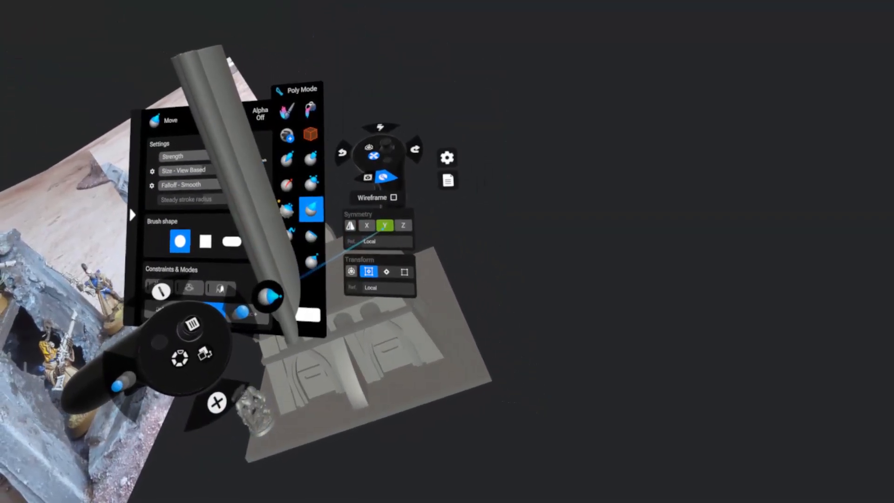
Set up the Standard brush with a soft round alpha and sculpt diagonal ridges spiralling along the ribbed bar.
left_click(372, 228)
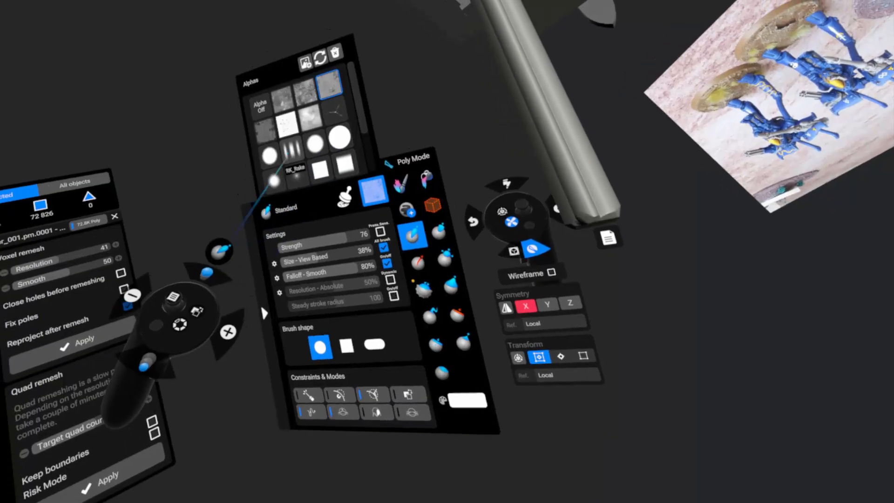
left_click(274, 178)
left_click(344, 193)
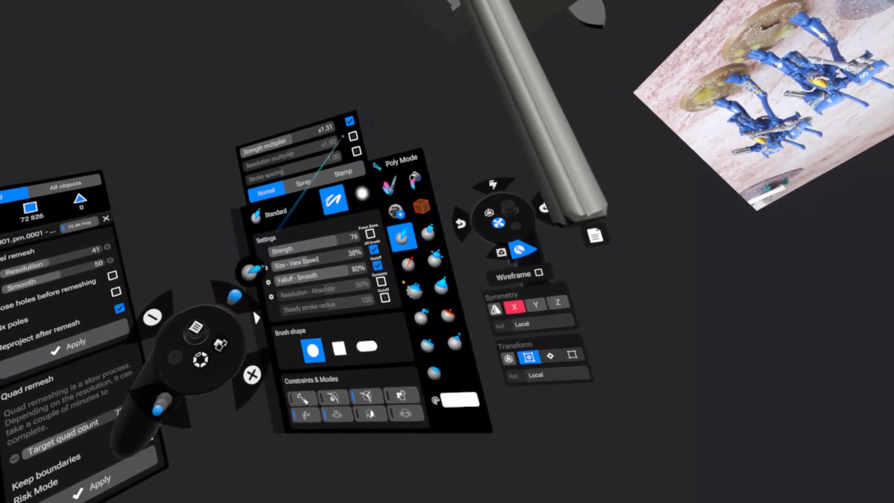
left_click(345, 122)
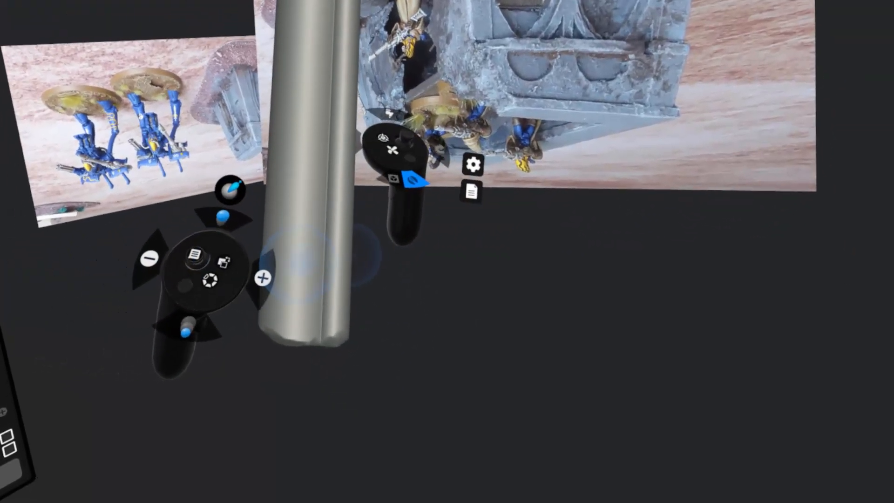
left_click_drag(297, 261, 244, 221)
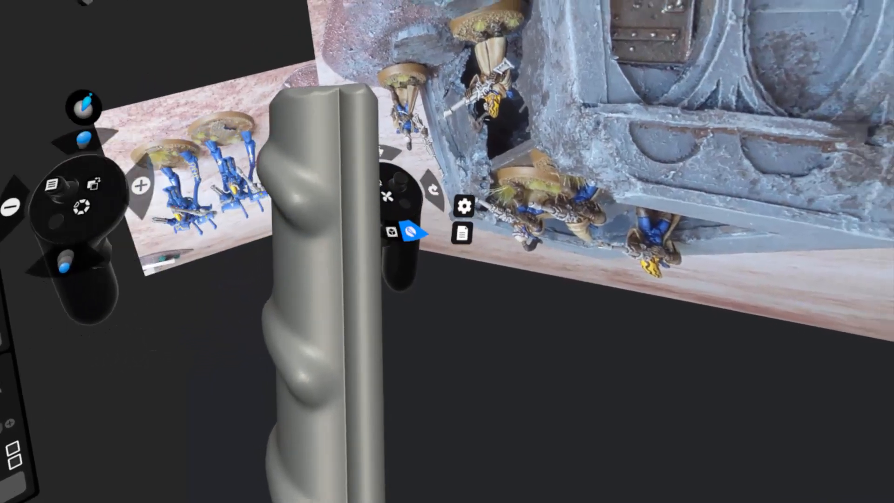
left_click_drag(185, 207, 210, 242)
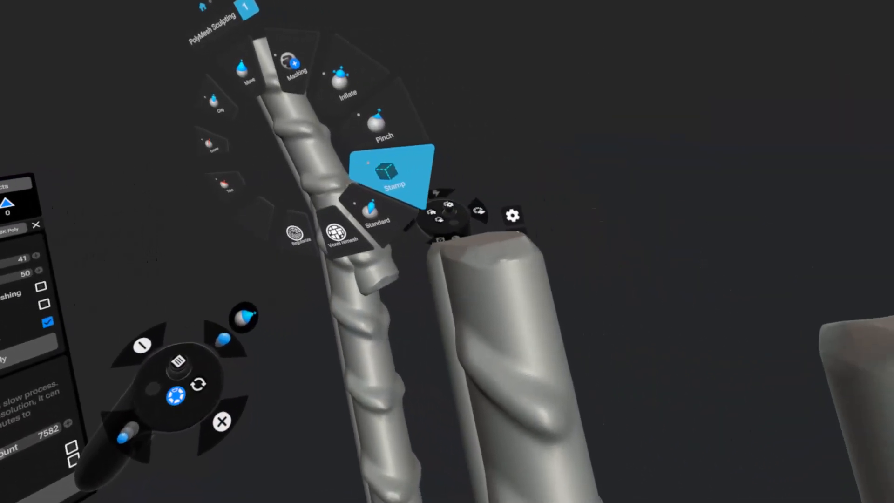
Set the bent ridged bar's voxel remesh to resolution 62 with smooth 50 and reprojection, and blend the surface around its bend.
left_click(484, 181)
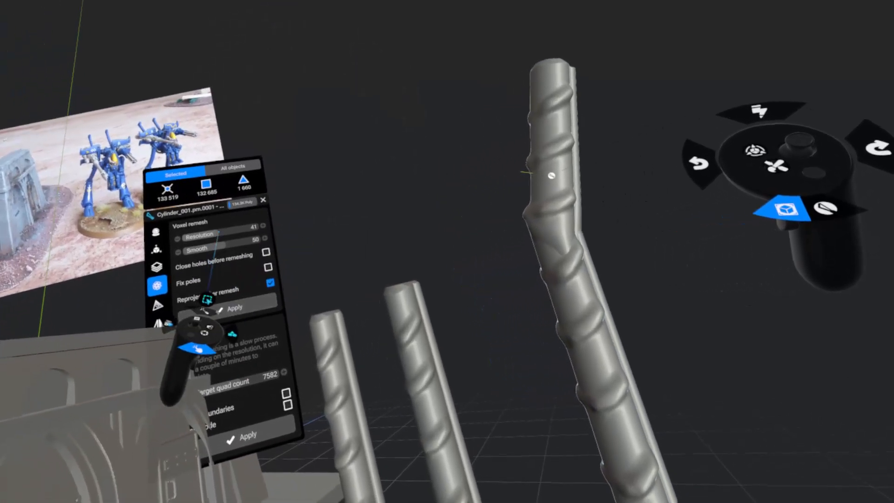
left_click(234, 311)
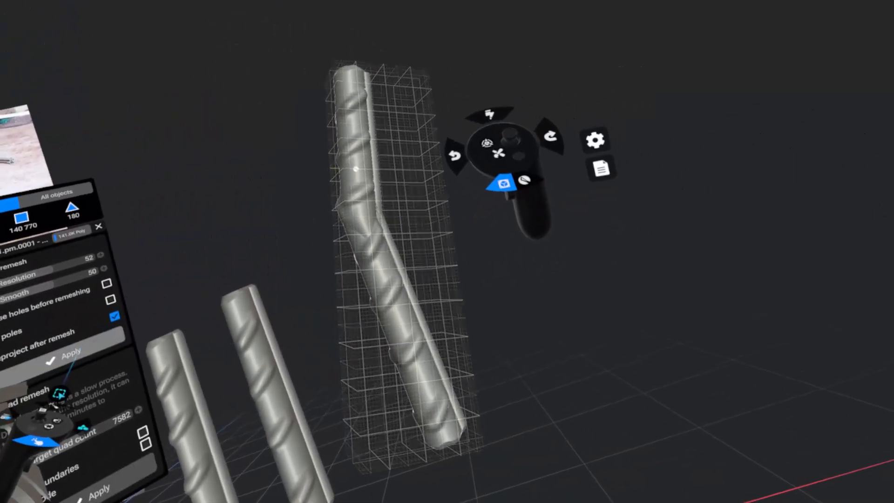
key("ctrl+z")
left_click_drag(198, 236, 207, 233)
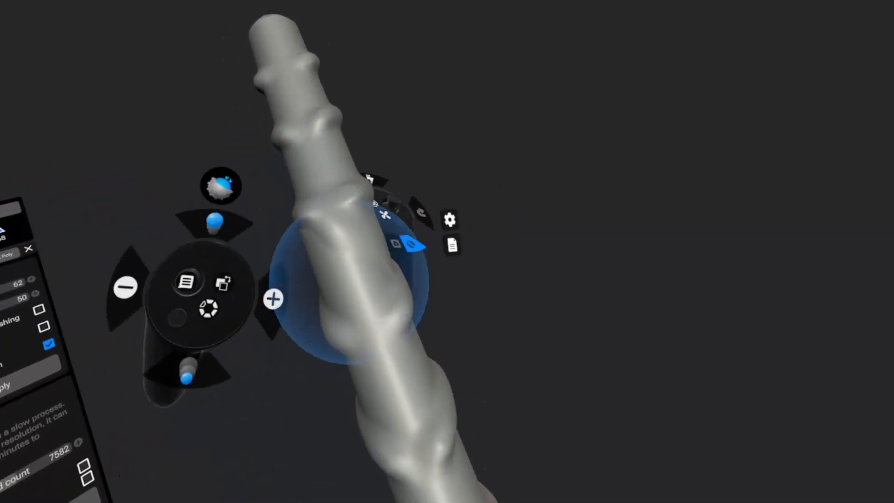
mouse_move(349, 284)
middle_mouse_down()
mouse_move(231, 217)
mouse_move(327, 215)
mouse_move(276, 231)
middle_mouse_up()
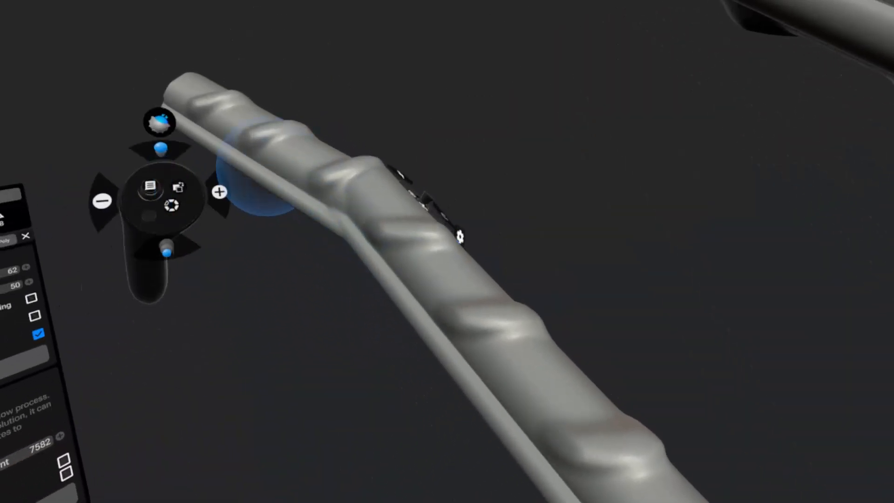
middle_click_drag(265, 167, 252, 306)
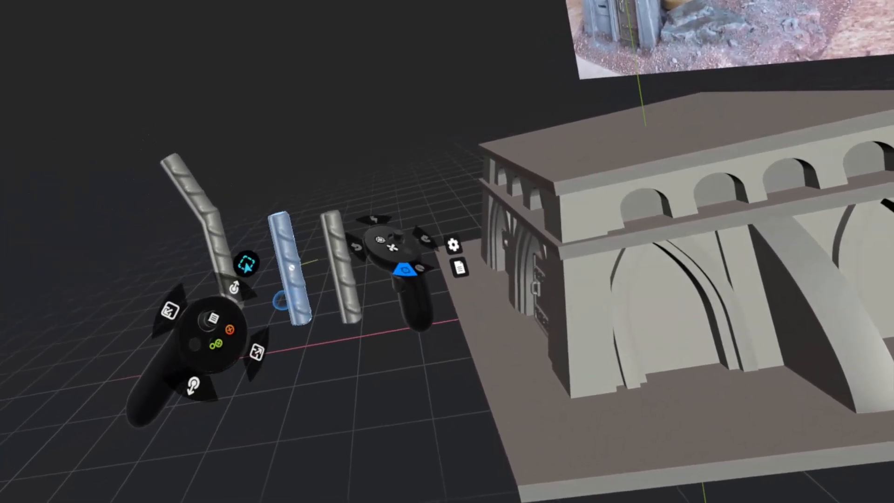
Pull a copy of the middle straight ridged bar out beyond the bent bar and delete it.
left_click_drag(280, 300, 165, 212)
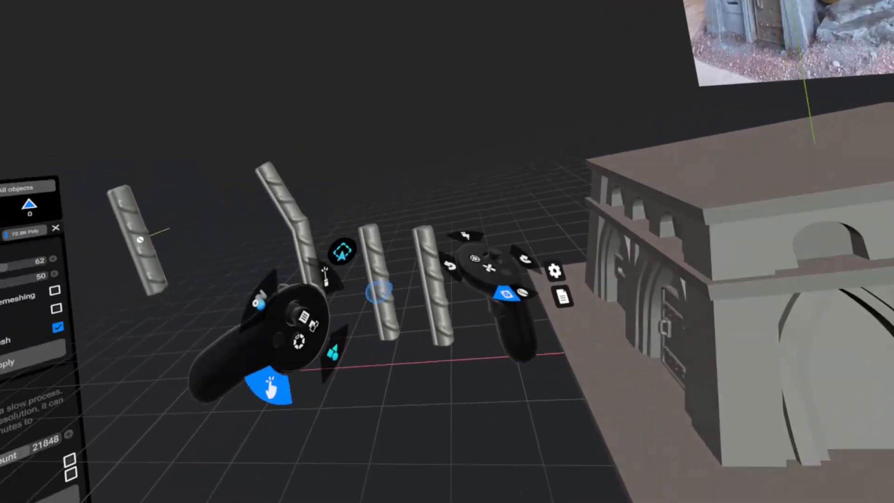
key("Delete")
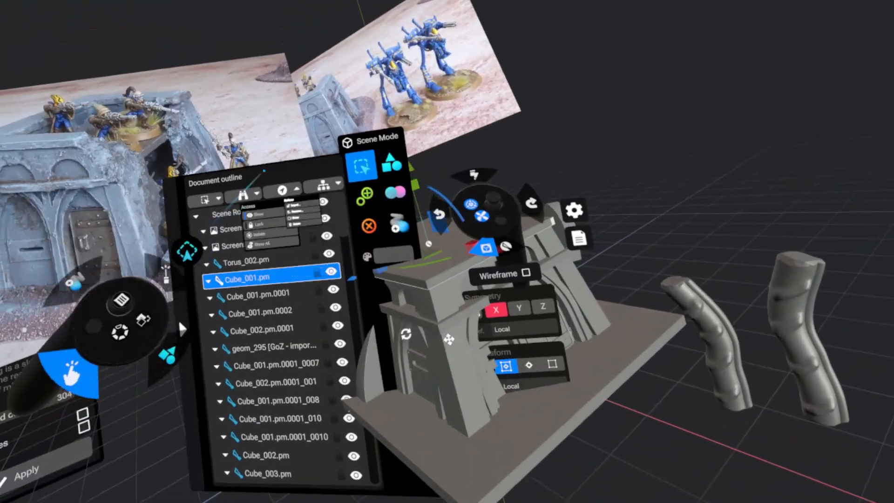
Clone the roof slab, scale the copy into a thicker slab at about 0.88 size, and lower it onto the roof.
left_click(303, 278)
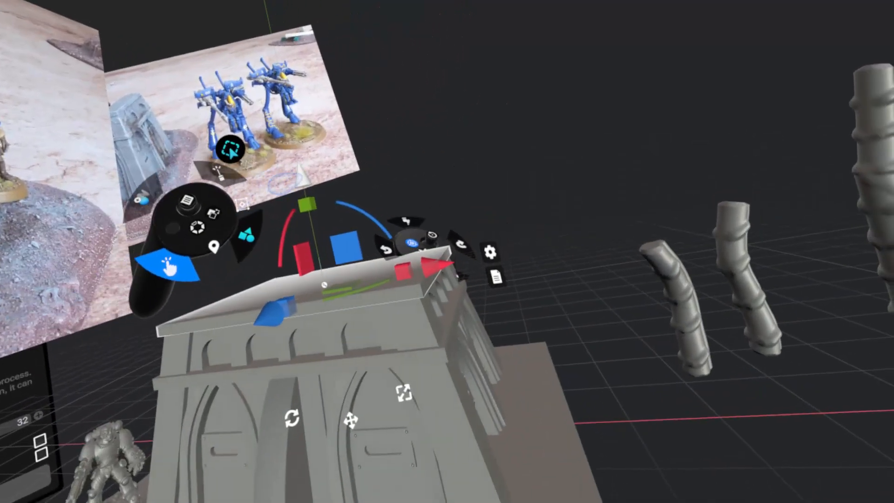
left_click_drag(307, 204, 278, 77)
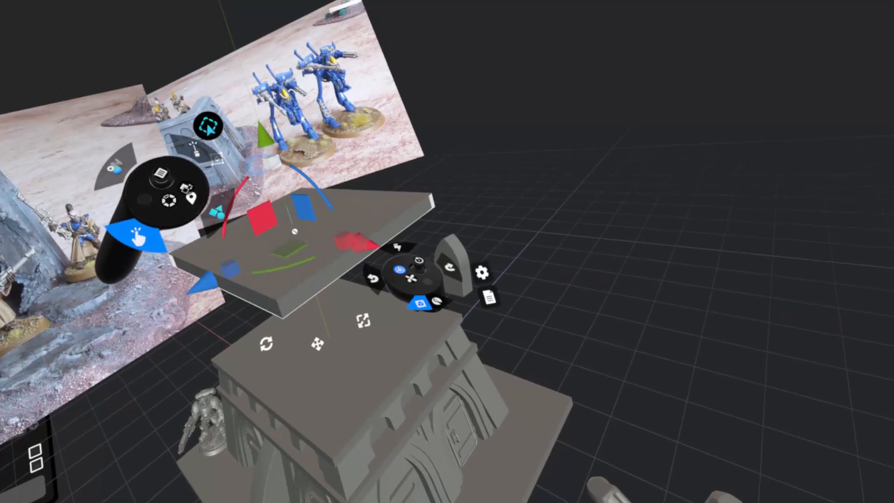
left_click_drag(242, 71, 238, 60)
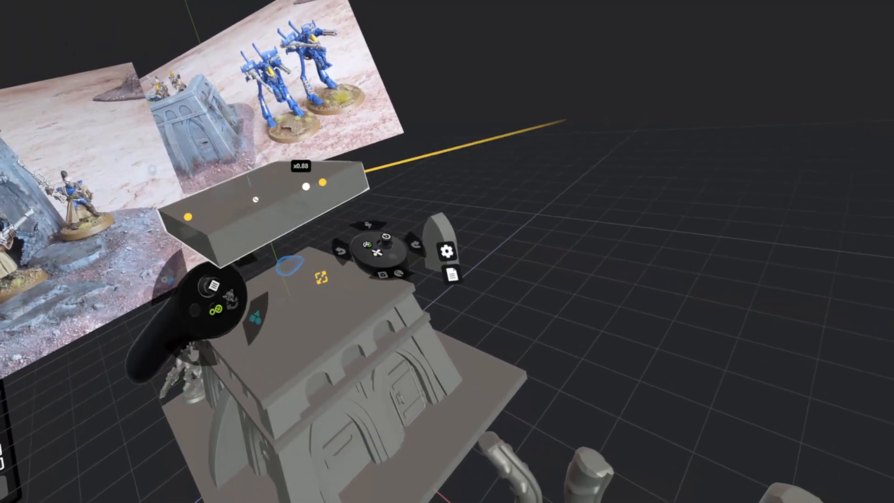
left_click_drag(306, 186, 301, 188)
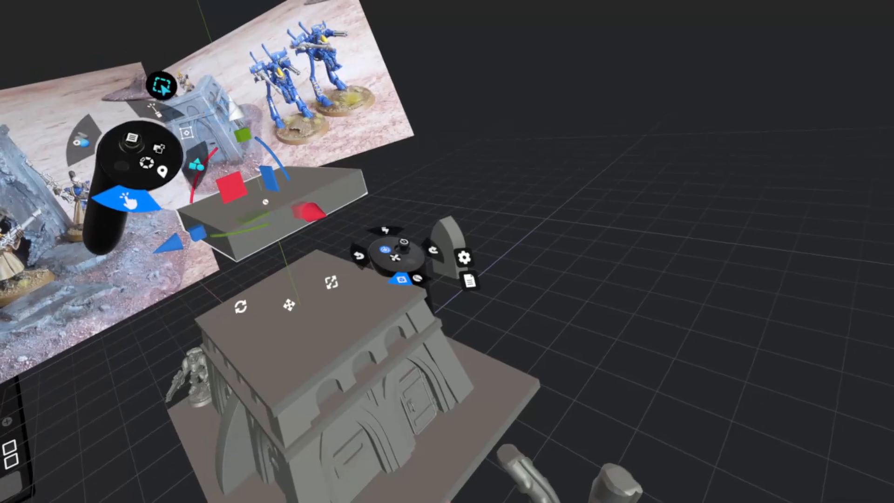
left_click_drag(236, 110, 267, 204)
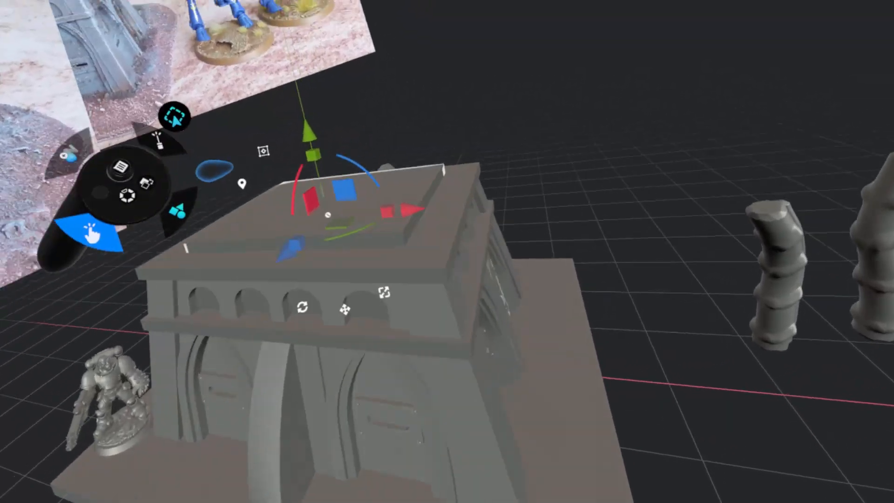
Raise a copy of the smaller slab above the roof and subtract the remaining slab Cube_004.pm.0001 from the roof Cube_001.pm.
left_click_drag(296, 139, 296, 66)
left_click_drag(304, 124, 317, 3)
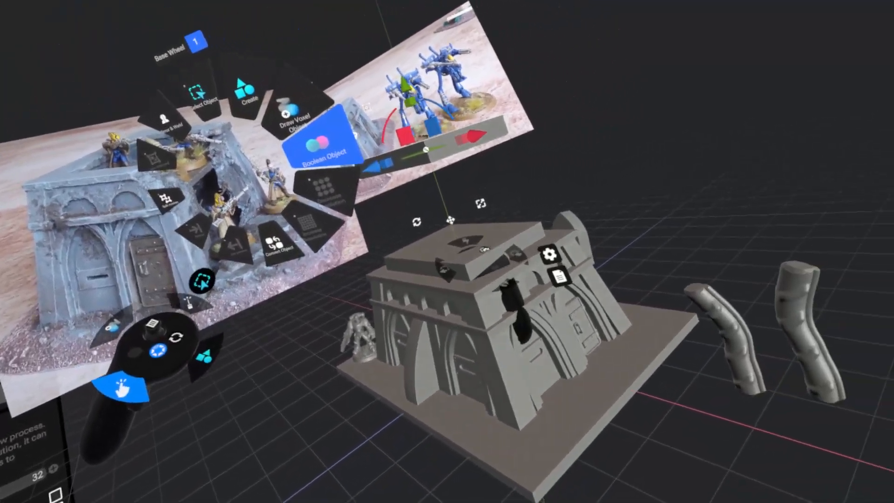
left_click(325, 145)
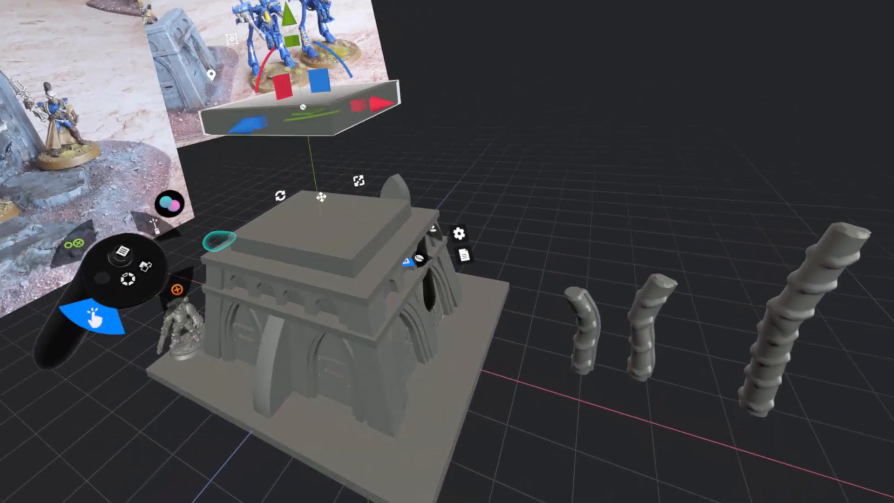
left_click(256, 251)
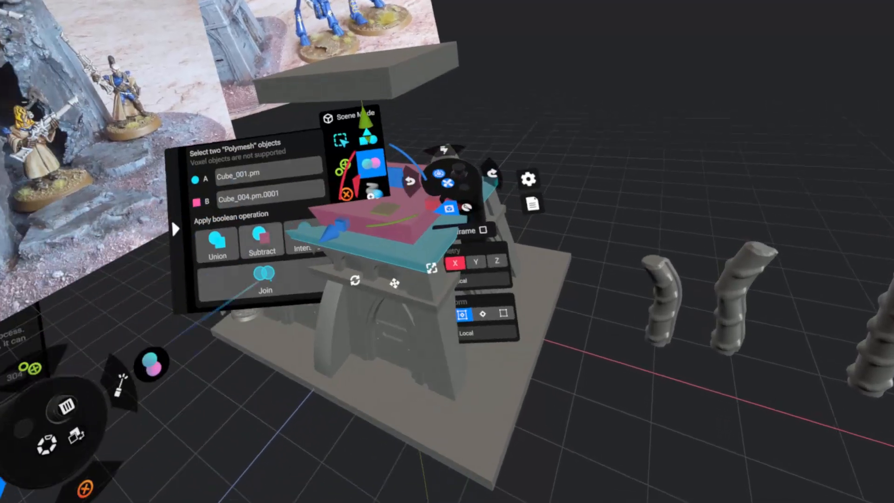
left_click(257, 244)
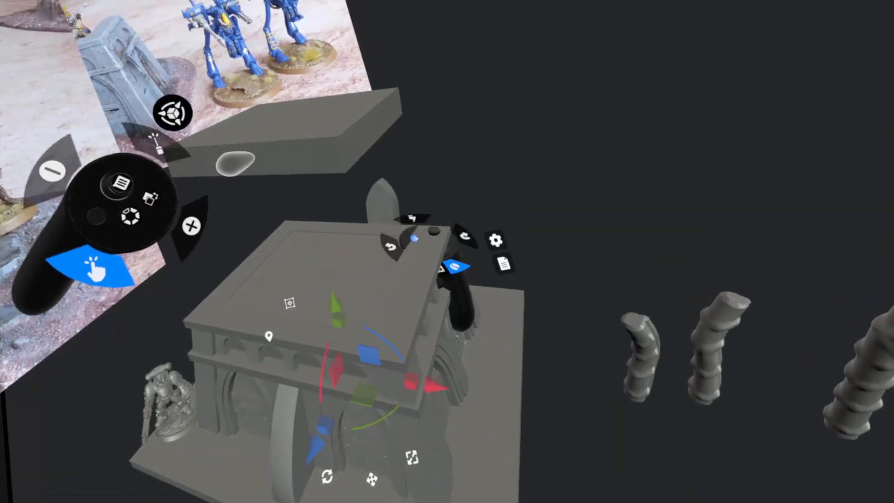
Clone the raised slab, lower the copy onto the building, and stretch it vertically into a taller block sunk into the upper storey.
left_click(234, 162)
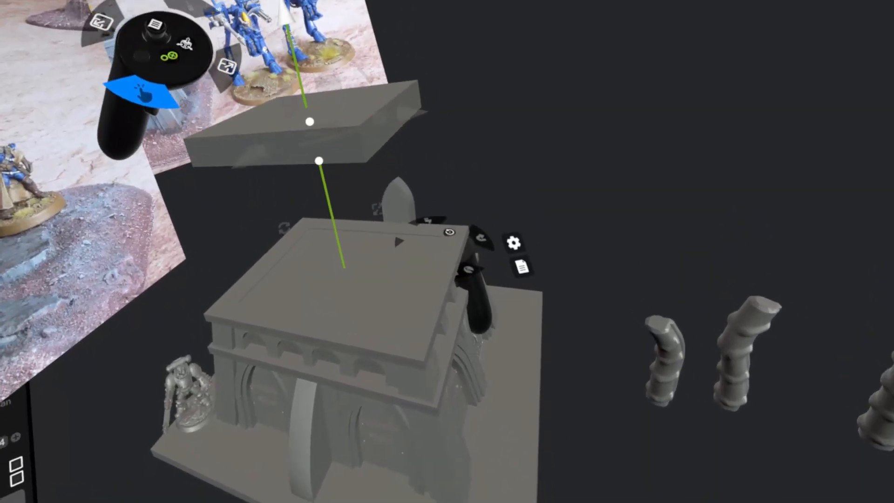
left_click(344, 267)
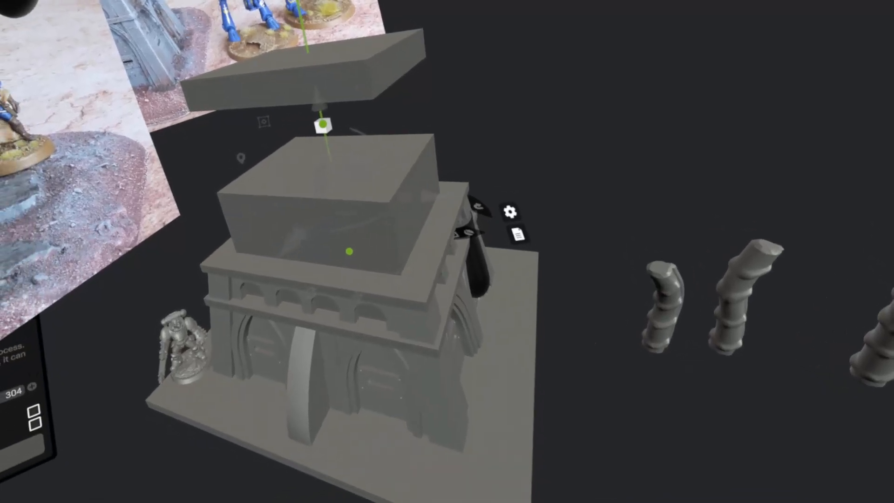
left_click_drag(322, 124, 341, 112)
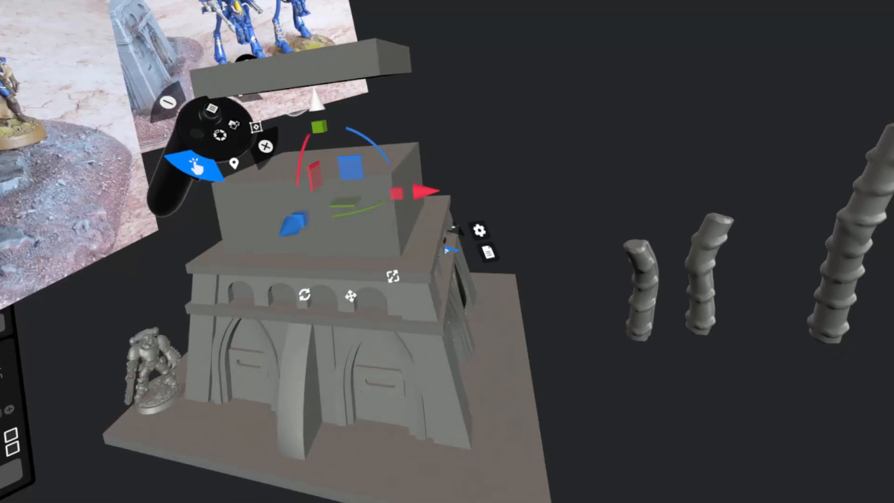
left_click_drag(319, 126, 326, 146)
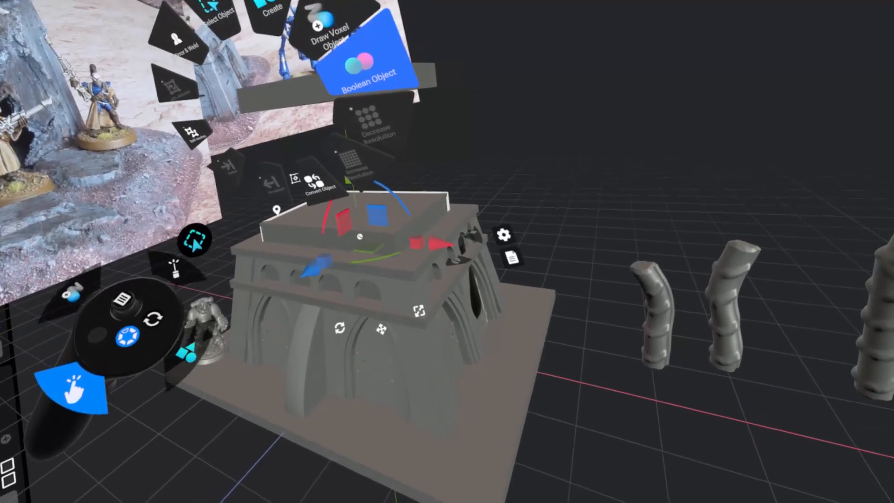
Subtract the block Cube_004.pm from the building walls Cube_002.pm.0001 with a boolean operation.
left_click(366, 69)
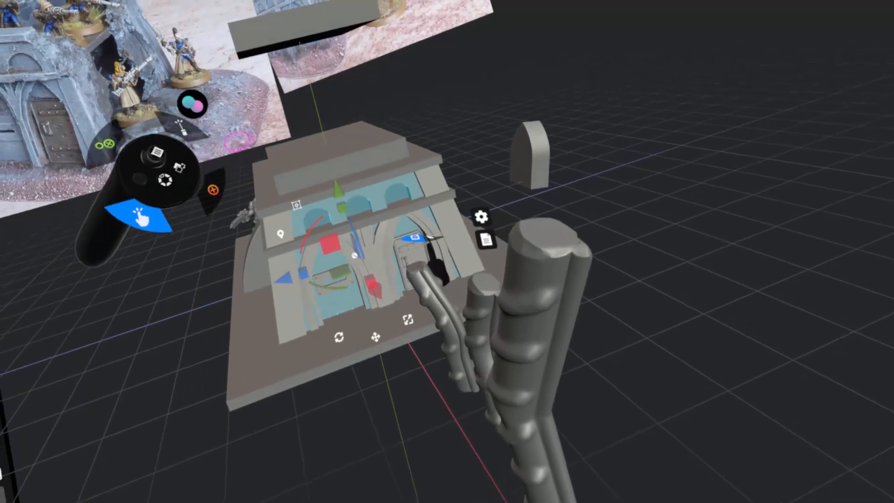
left_click(270, 166)
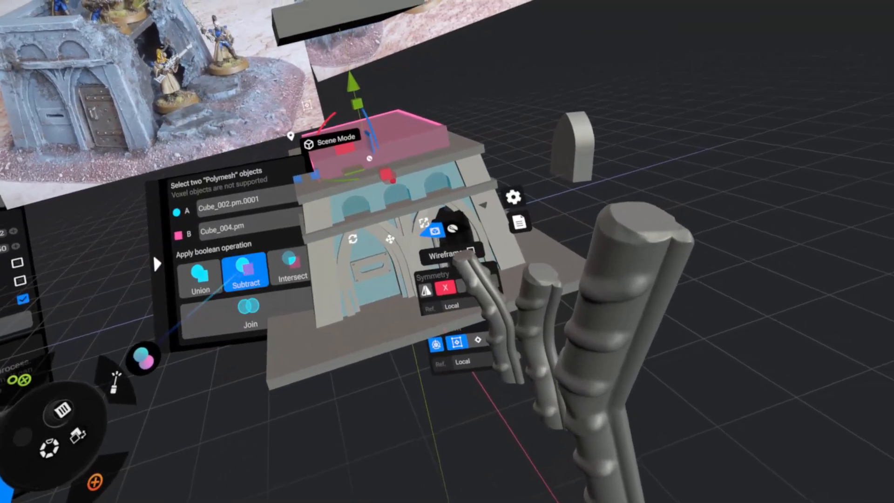
left_click(242, 273)
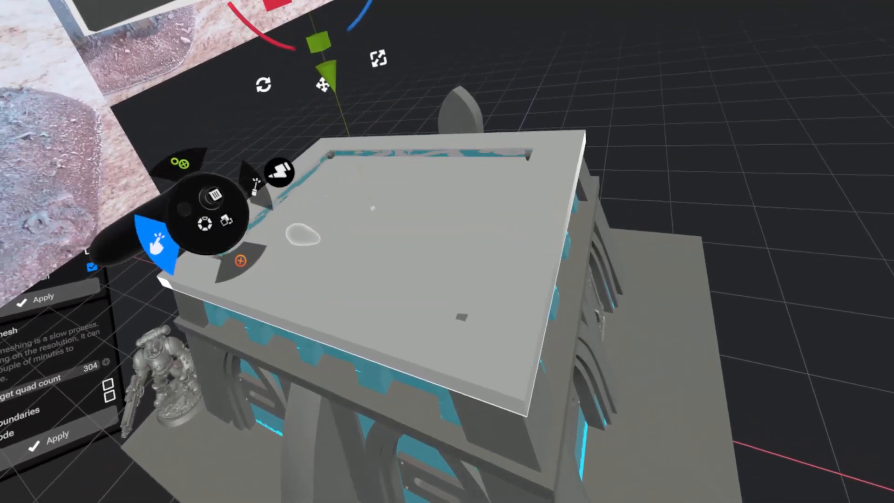
Lift the roof slab off the walls to examine the cavity inside the building, and undo the lift.
left_click(301, 233)
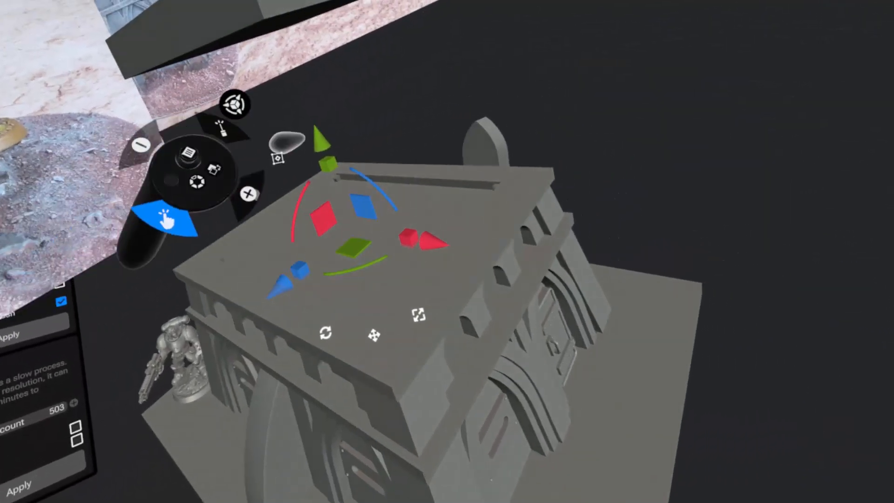
left_click_drag(317, 136, 170, 1)
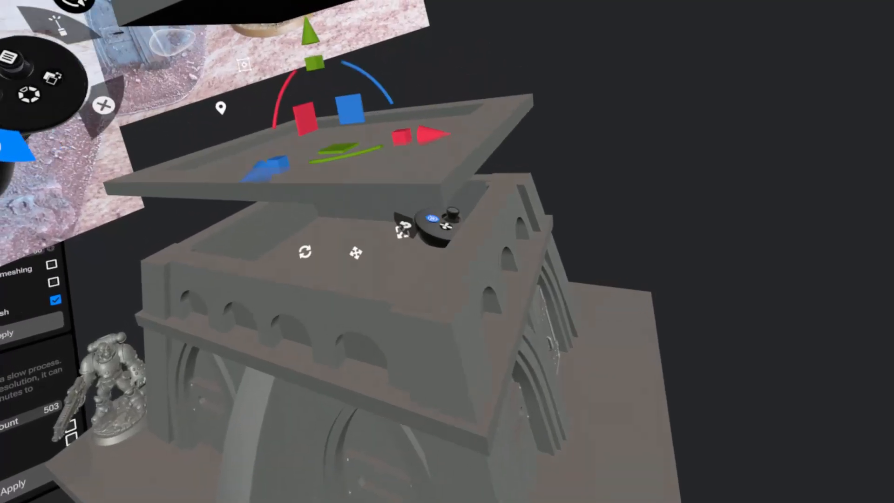
key("ctrl+z")
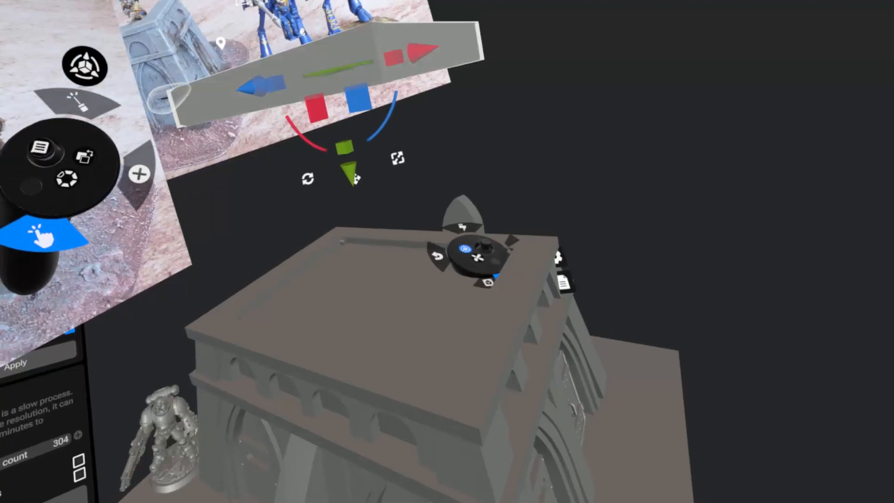
Lower a copy of the raised slab into the roof, adjust its vertical fit, and subtract it from the roof slab.
left_click_drag(318, 166, 337, 329)
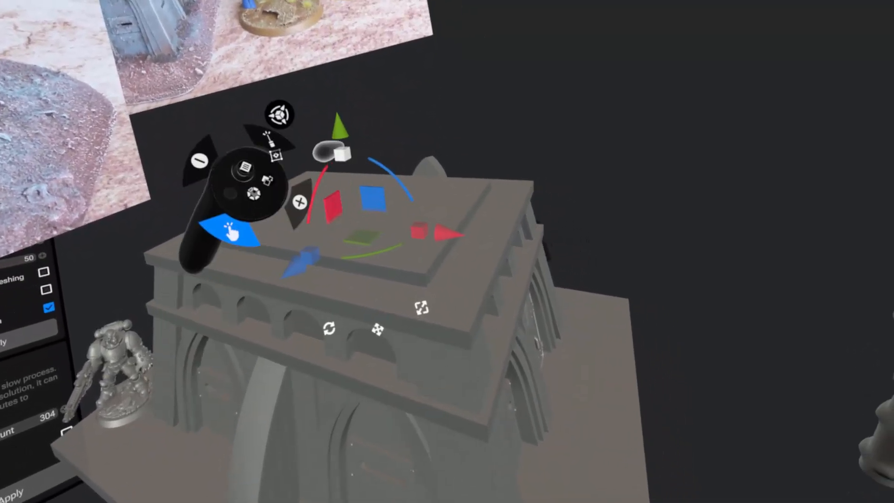
left_click_drag(335, 91, 334, 78)
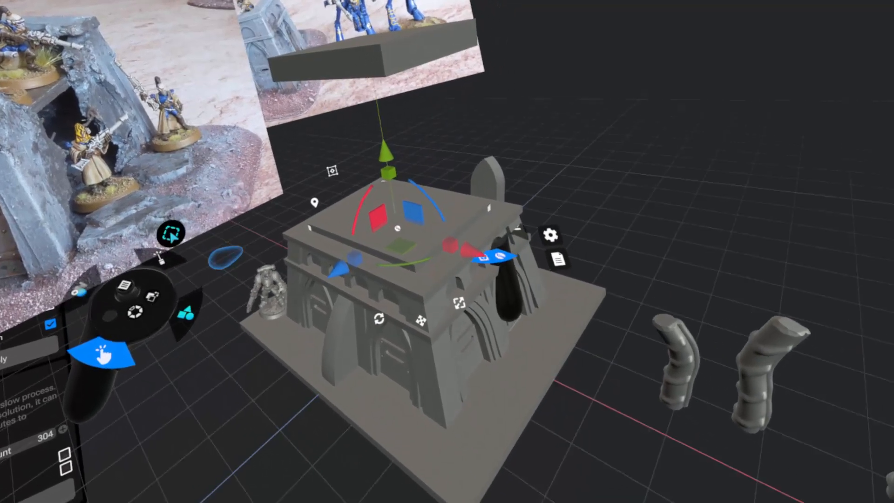
left_click(370, 65)
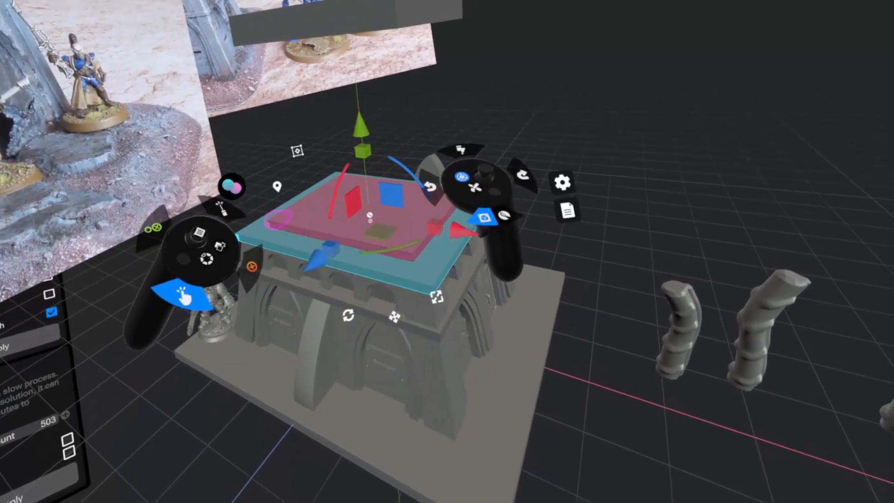
left_click(279, 219)
left_click(266, 238)
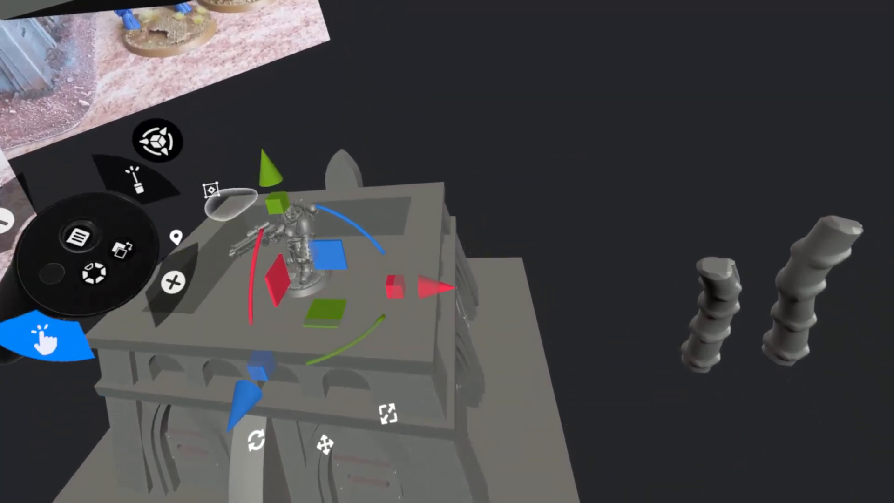
Stand the miniature on the roof, adjusting its height and its position along the Z axis.
mouse_move(266, 169)
left_mouse_down()
mouse_move(271, 207)
mouse_move(264, 175)
left_mouse_up()
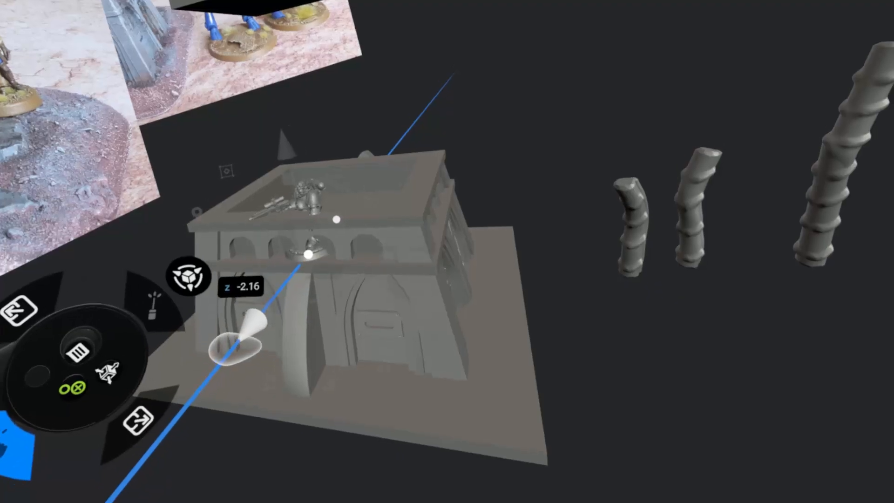
left_click_drag(273, 303, 293, 266)
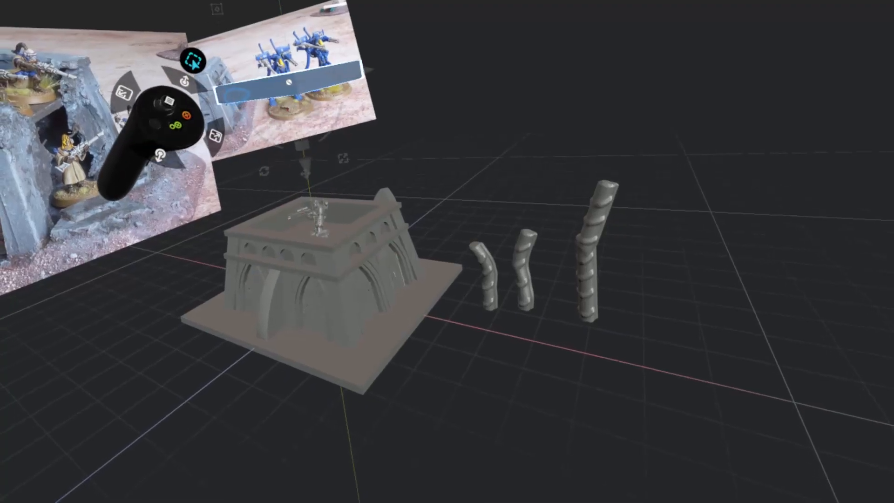
left_click(524, 270)
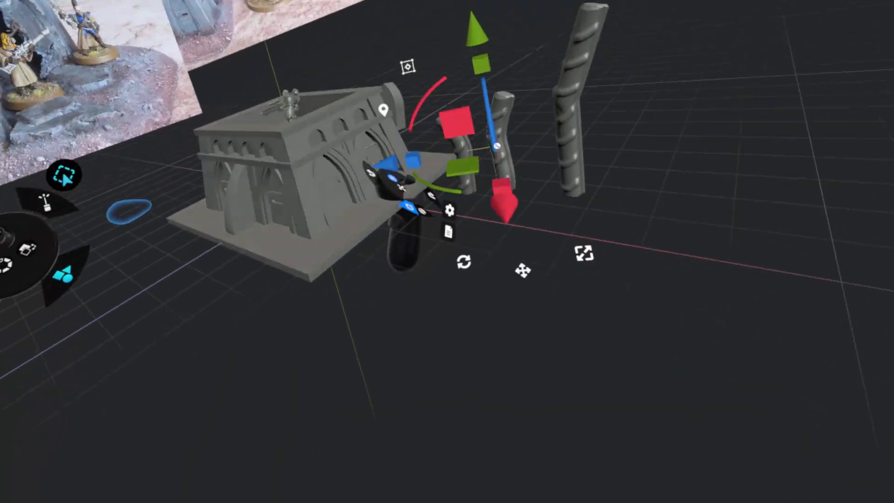
Set up a parametric polymesh cube with a round bevel and increase its vertical bevel.
left_click(278, 258)
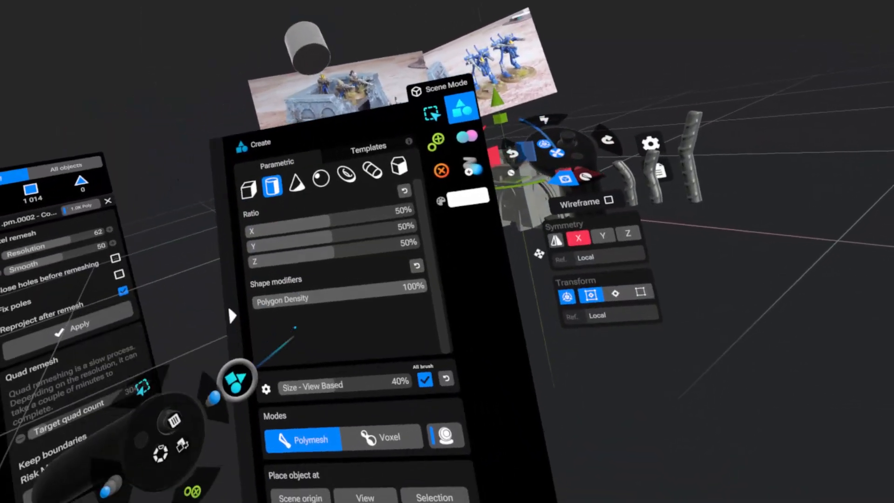
left_click(249, 189)
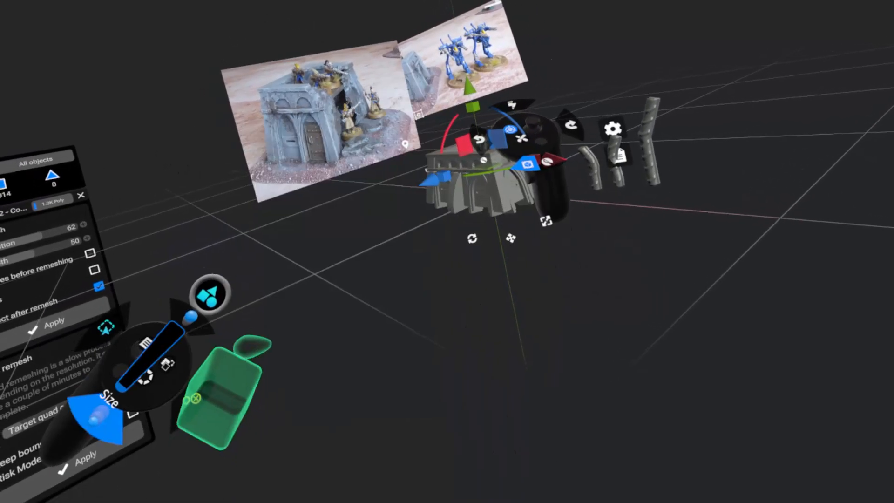
scroll(321, 261, "down", 3)
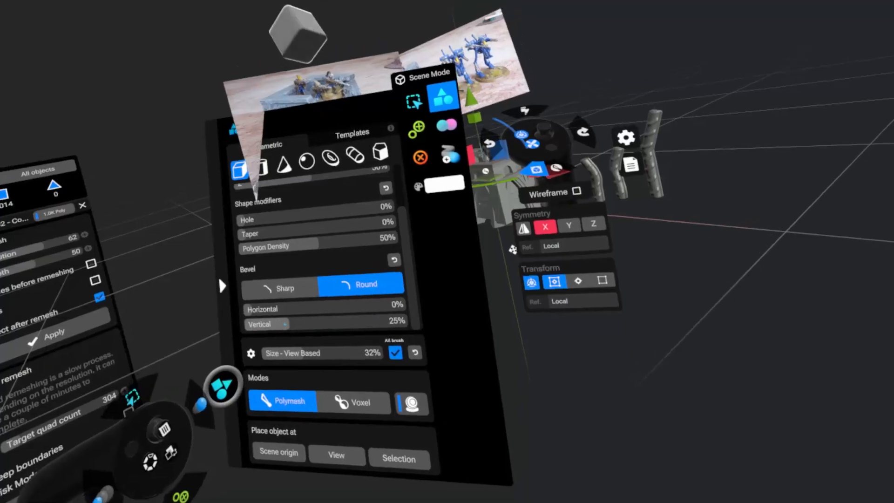
left_click_drag(285, 323, 360, 352)
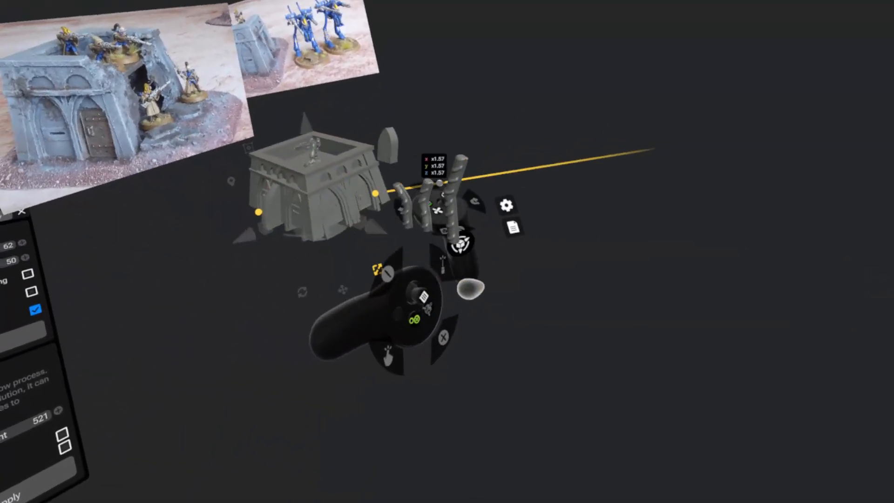
Enlarge the new rounded shape beneath the building, flatten it to about 0.70 along Y, and adjust its vertical position.
left_click_drag(471, 289, 819, 316)
left_click_drag(322, 226, 320, 227)
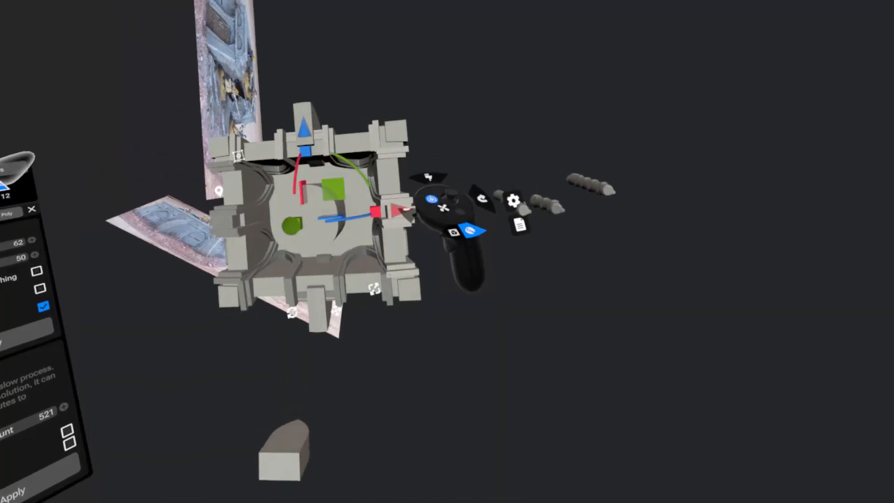
left_click_drag(296, 279, 298, 241)
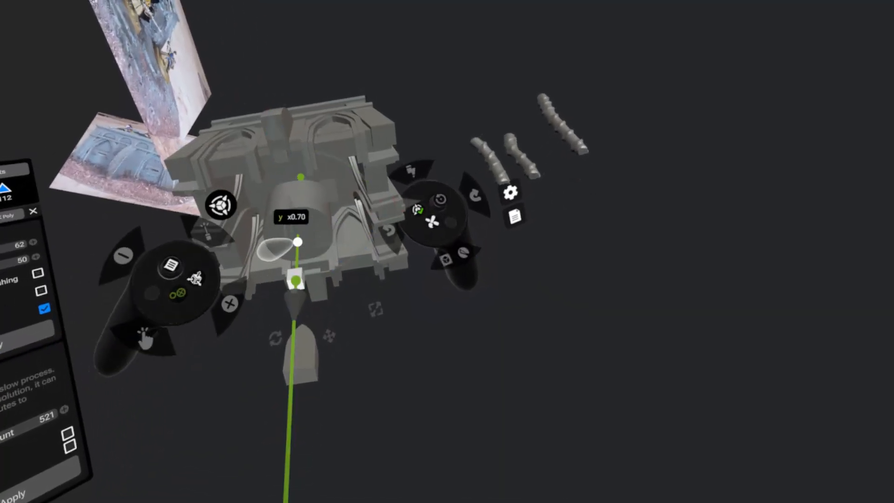
mouse_move(299, 302)
left_mouse_down()
mouse_move(293, 321)
mouse_move(296, 307)
left_mouse_up()
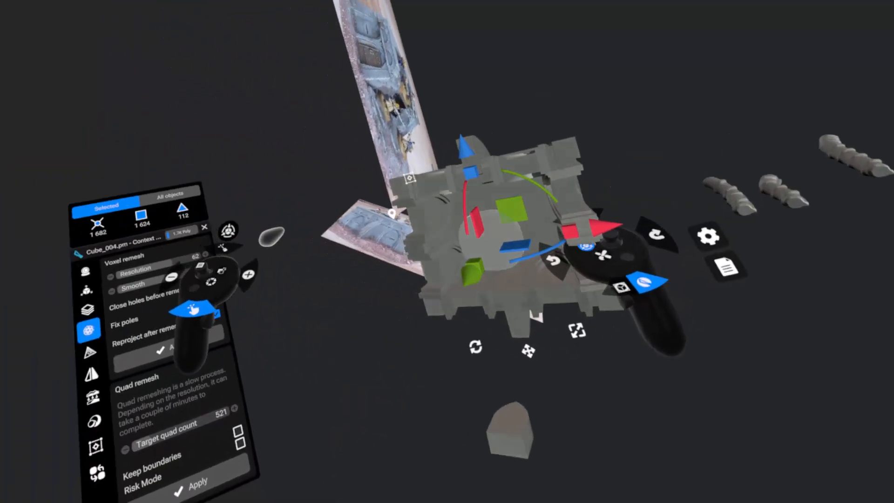
Switch to poly sculpting on the rounded shape and give the Move brush a square brush shape.
left_click(198, 282)
left_click(180, 384)
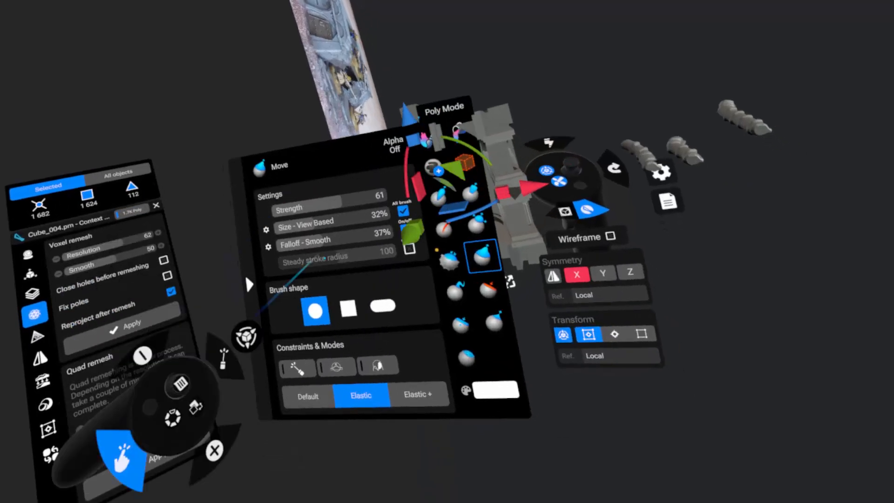
left_click(348, 308)
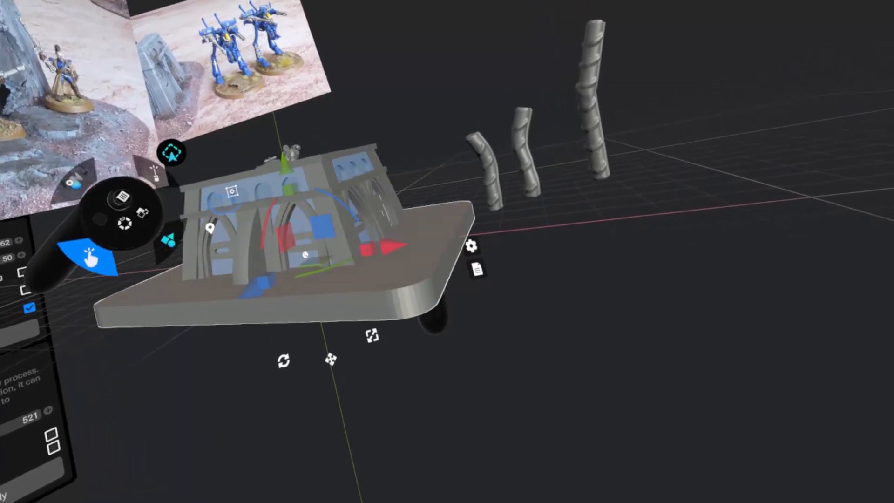
Thin the rounded-corner base plate vertically and adjust its height against the underside of the building.
left_click_drag(288, 184, 281, 255)
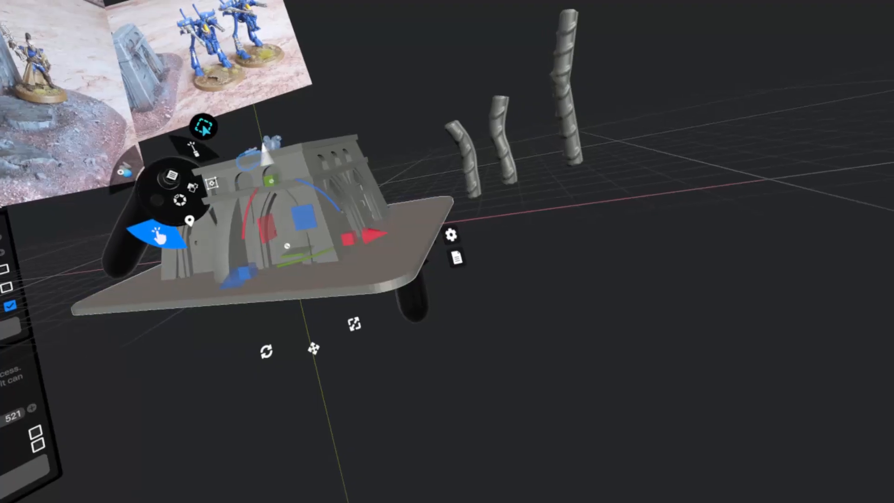
left_click_drag(255, 183, 259, 163)
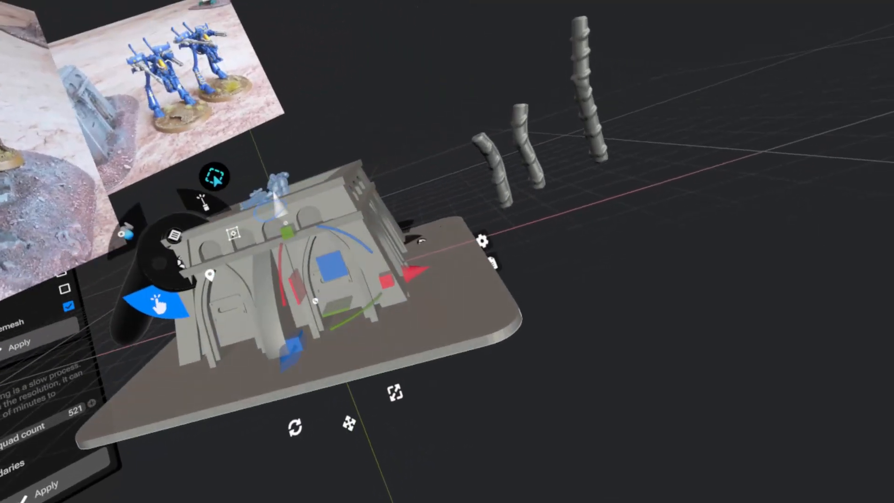
mouse_move(281, 197)
left_mouse_down()
mouse_move(285, 179)
mouse_move(278, 190)
left_mouse_up()
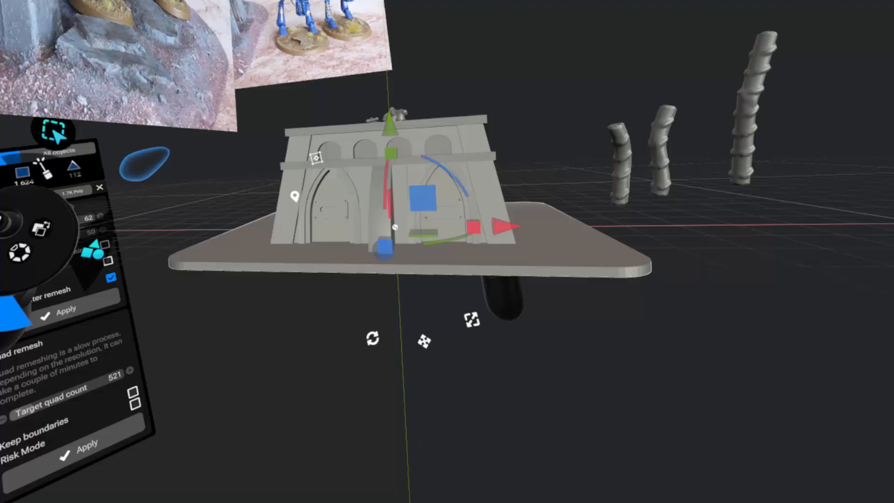
middle_click_drag(502, 247, 382, 247)
middle_click_drag(317, 276, 280, 364)
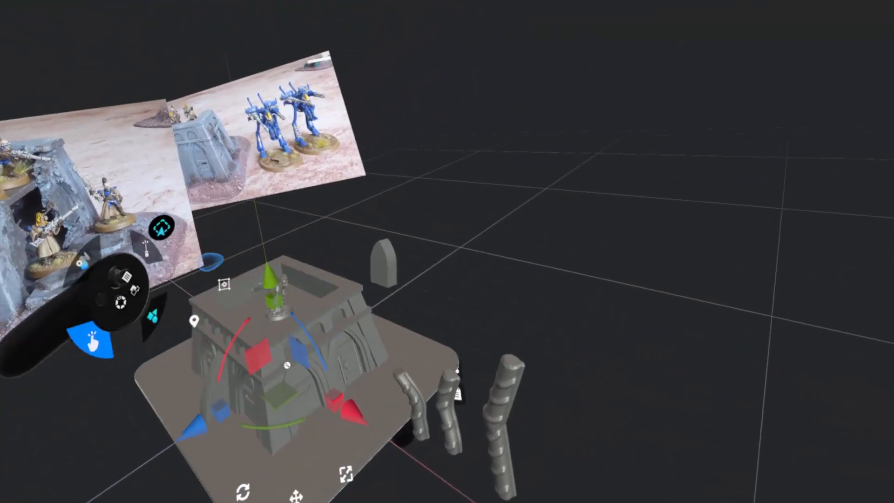